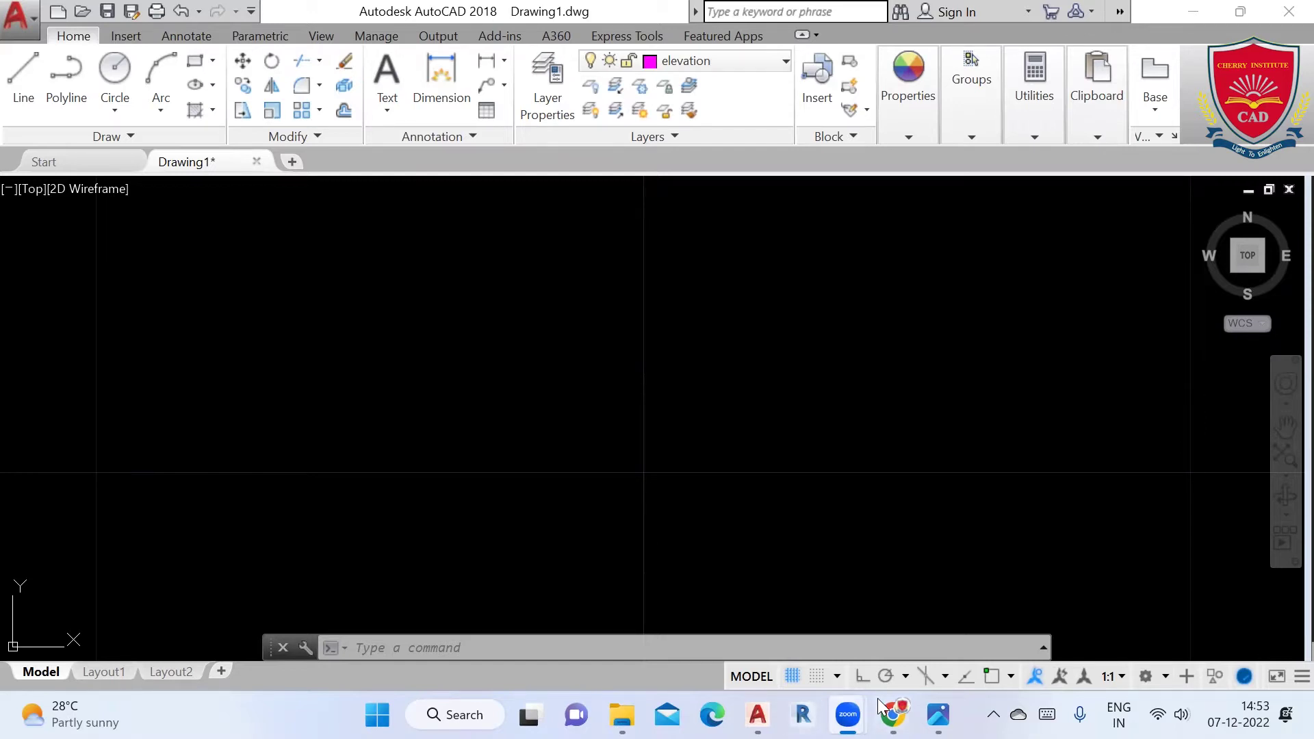
Launch Excel by searching for 'excel' in Windows search.
key(super)
text(ex)
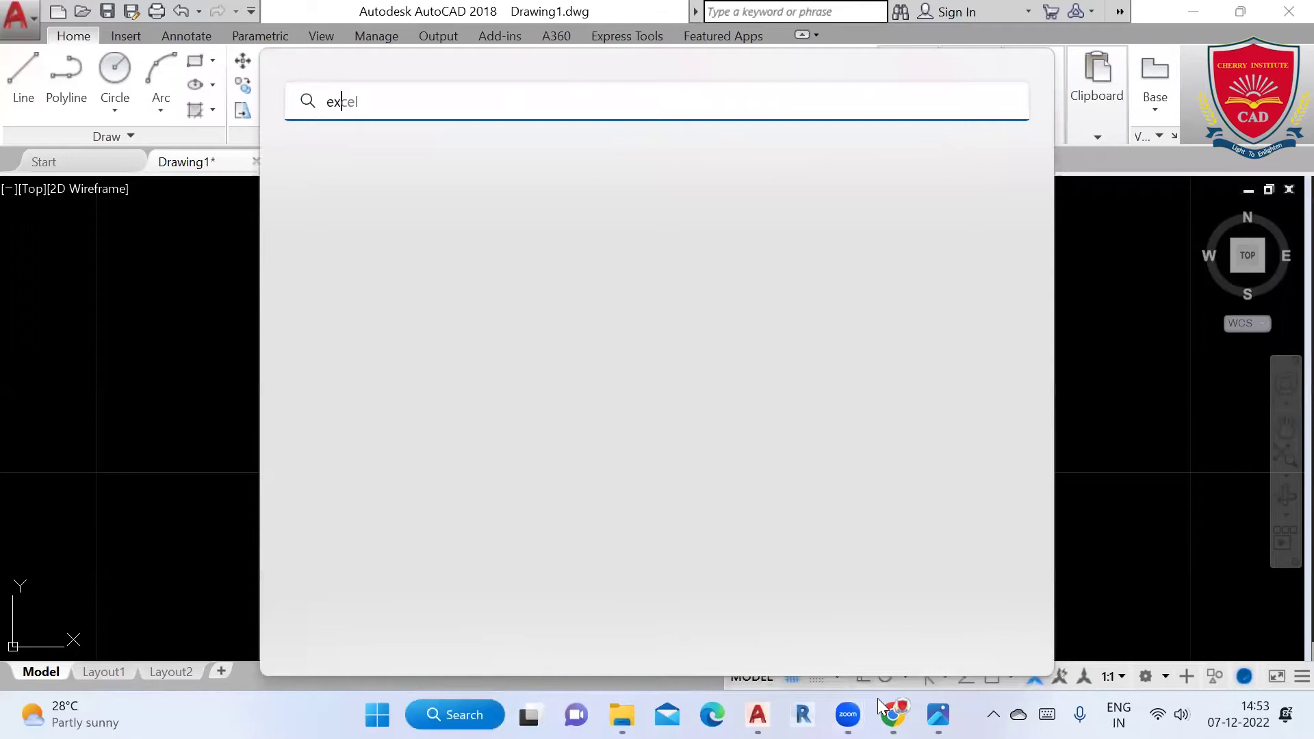
key(Return)
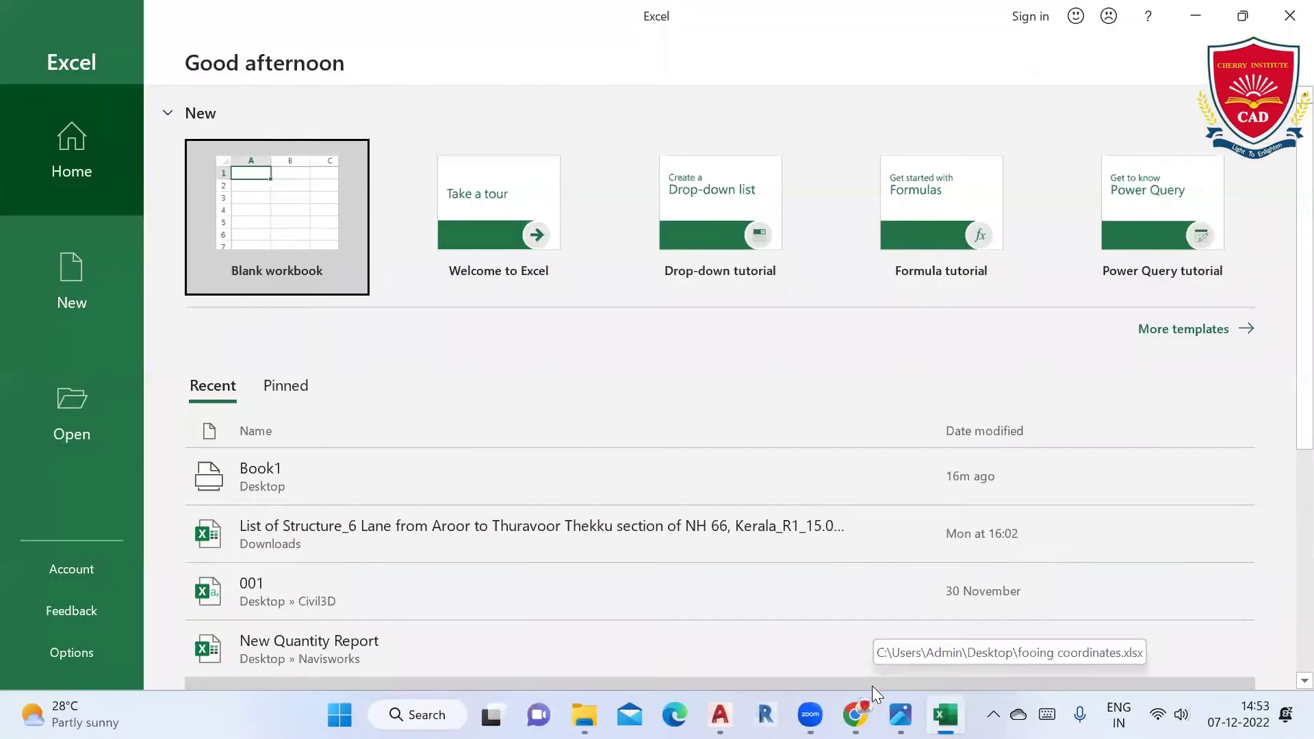
Start a blank workbook with row 1 headings SNO, EASTING, NORTHINH, LEVEL and CODE.
click(267, 213)
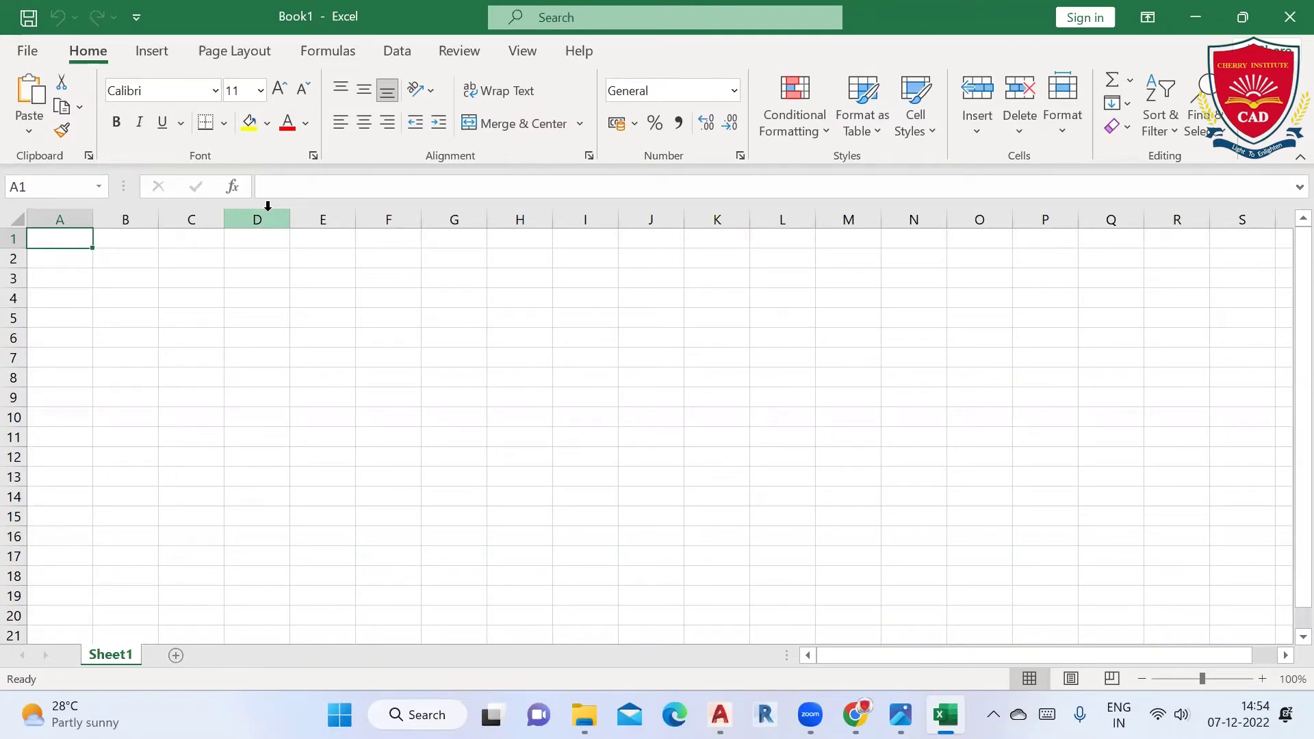
text(SNO)
key(Tab)
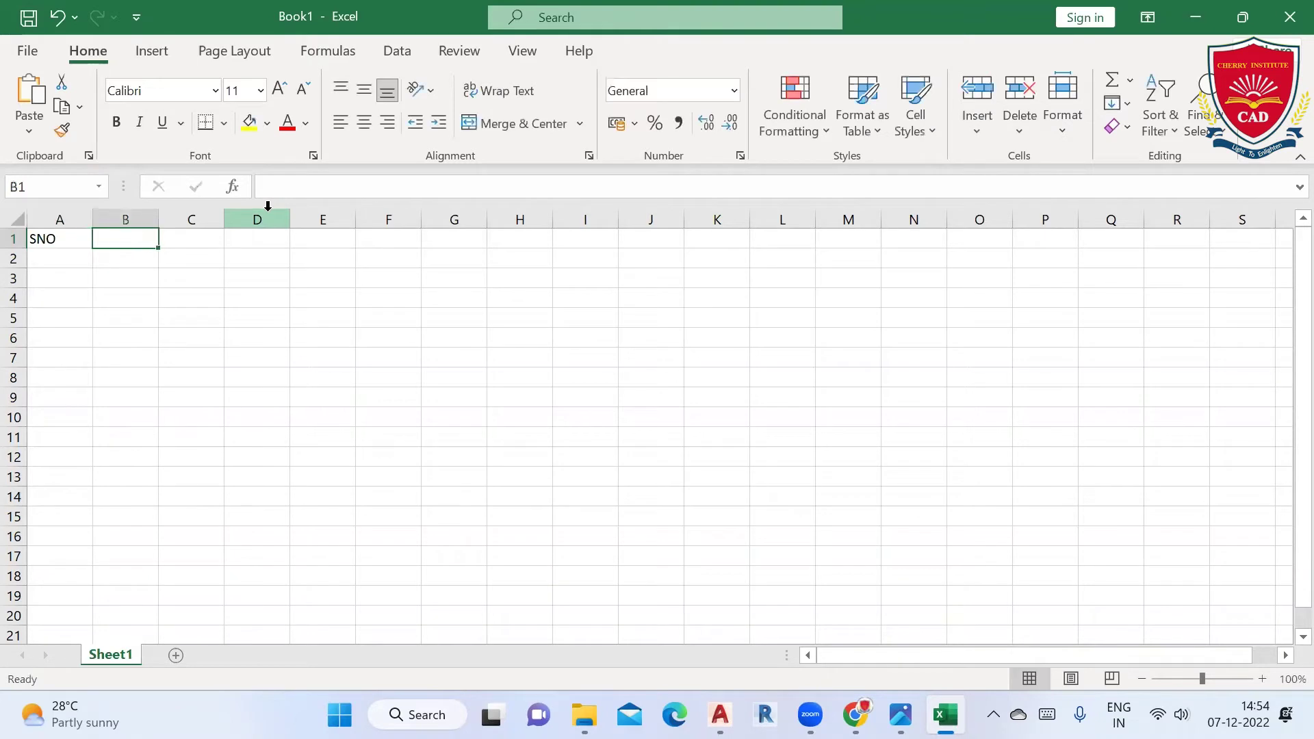
text(EASTING)
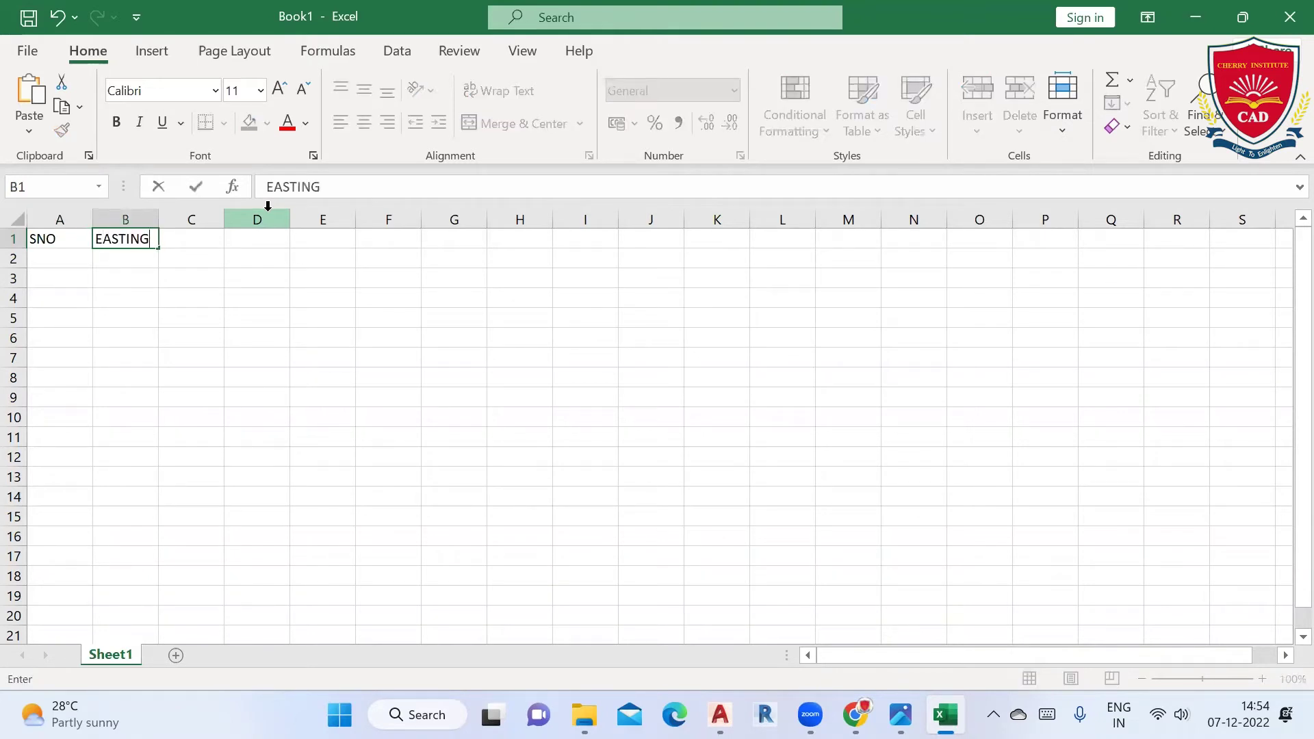
key(Tab)
text(NORTHINH)
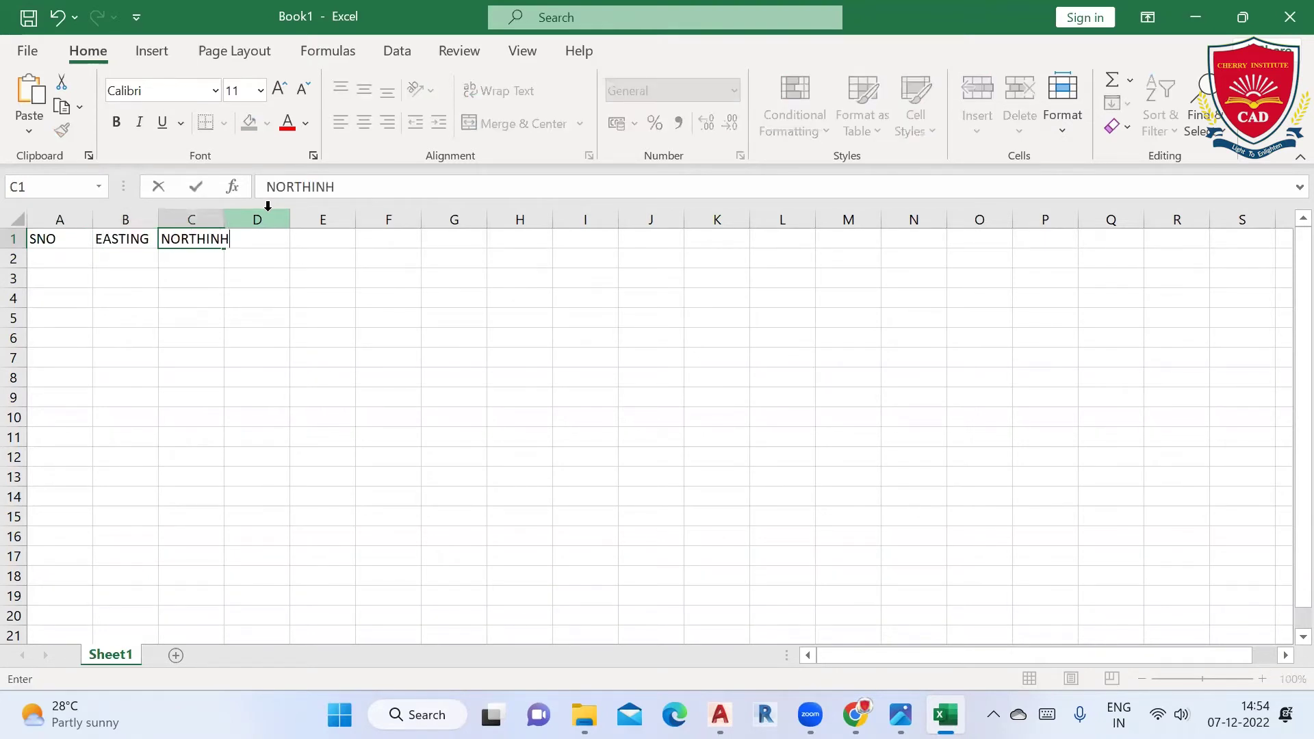
key(Tab)
text(LEVEL)
key(Tab)
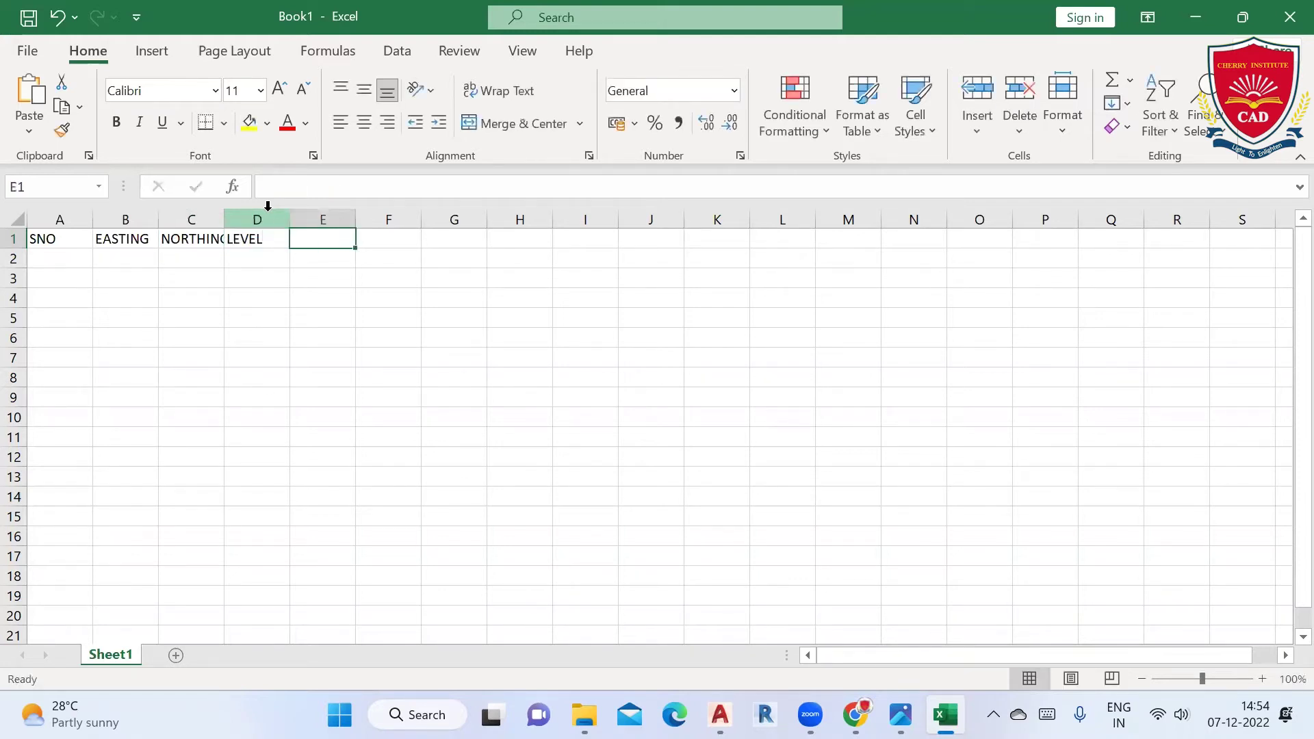
text(CODE)
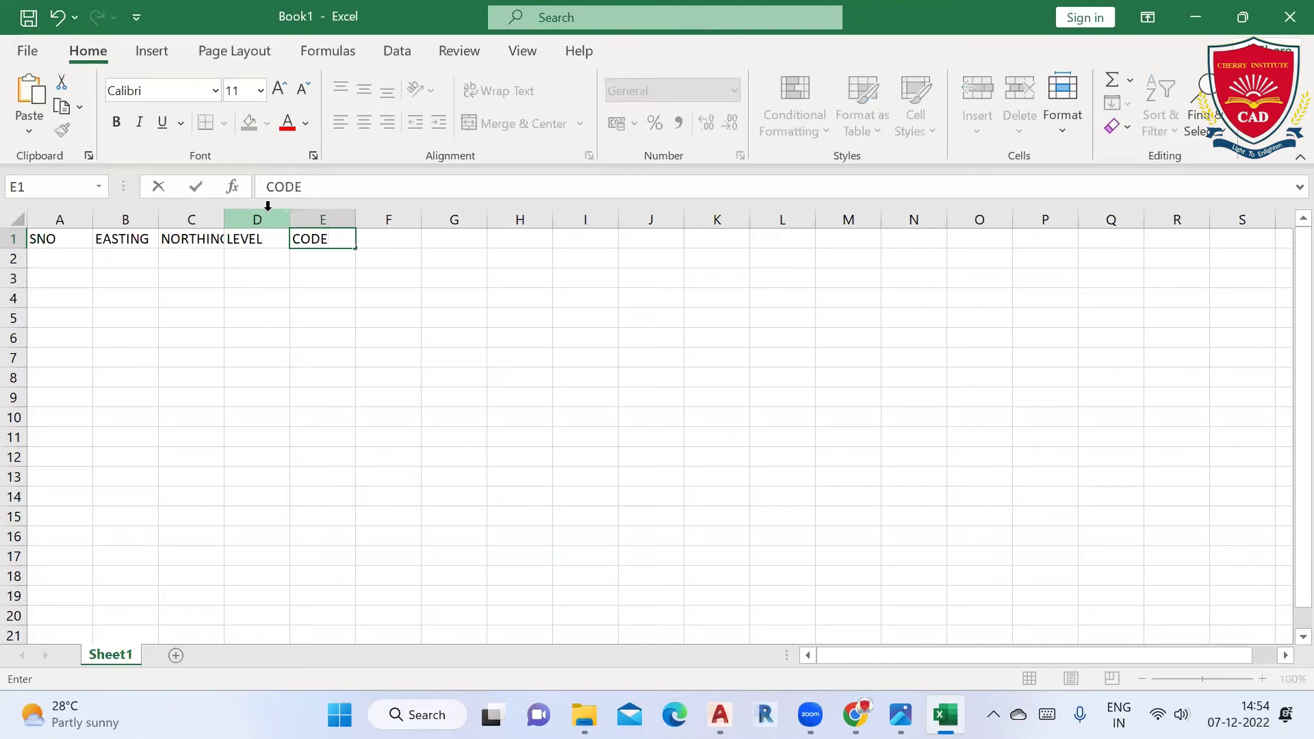
key(Return)
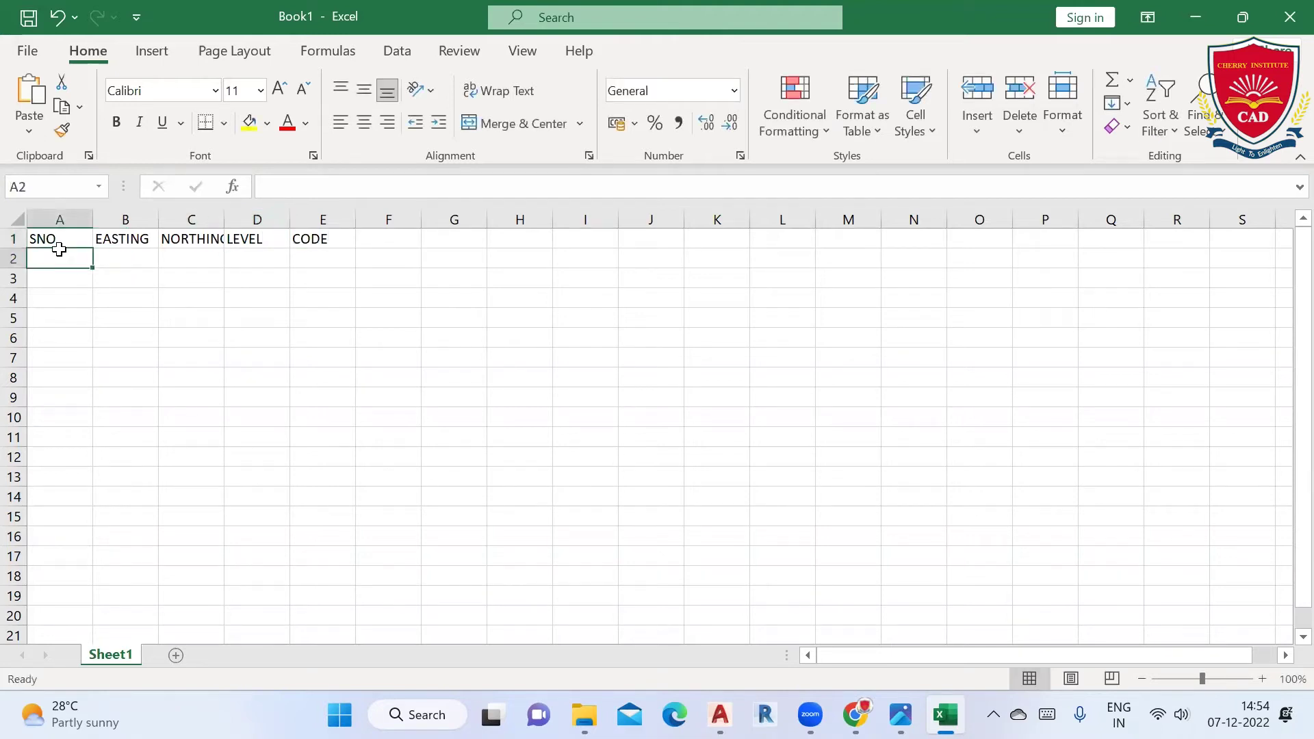
Enter serial number 1 in A2 and clear the stray 10000 from A3.
text(1)
key(Return)
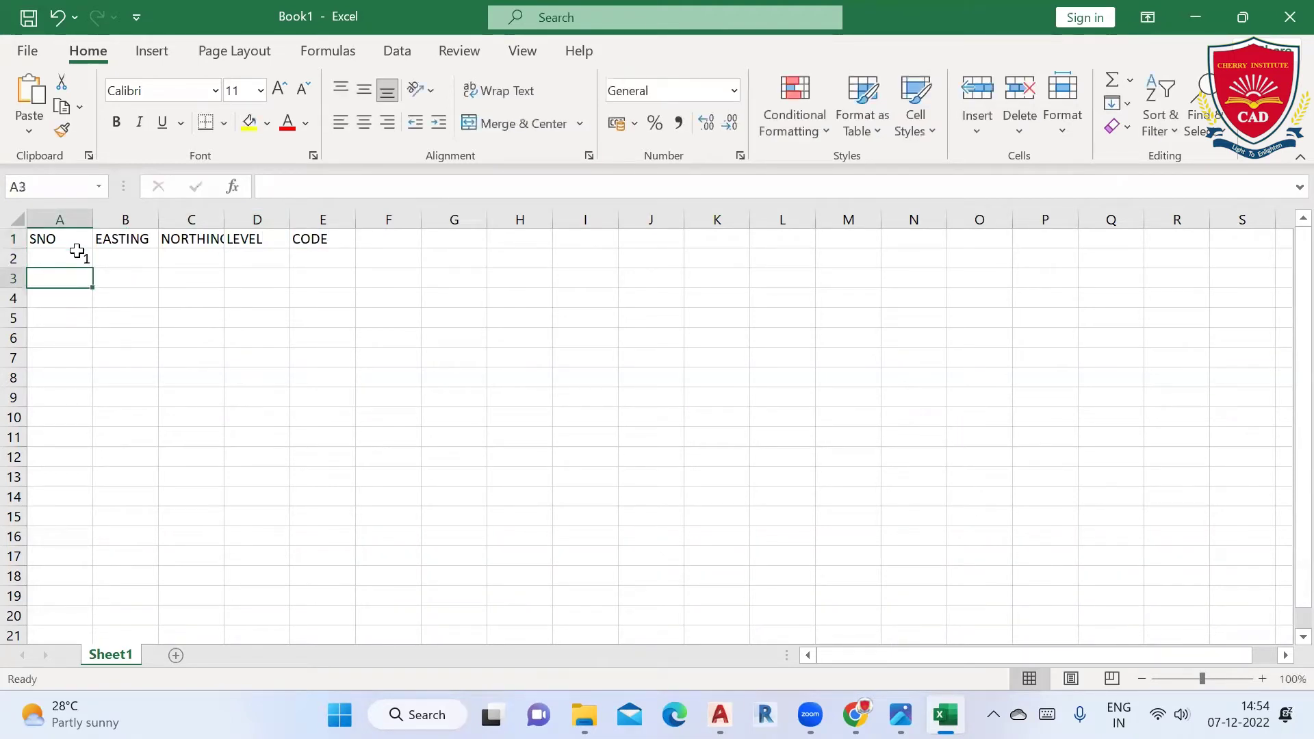
text(10000)
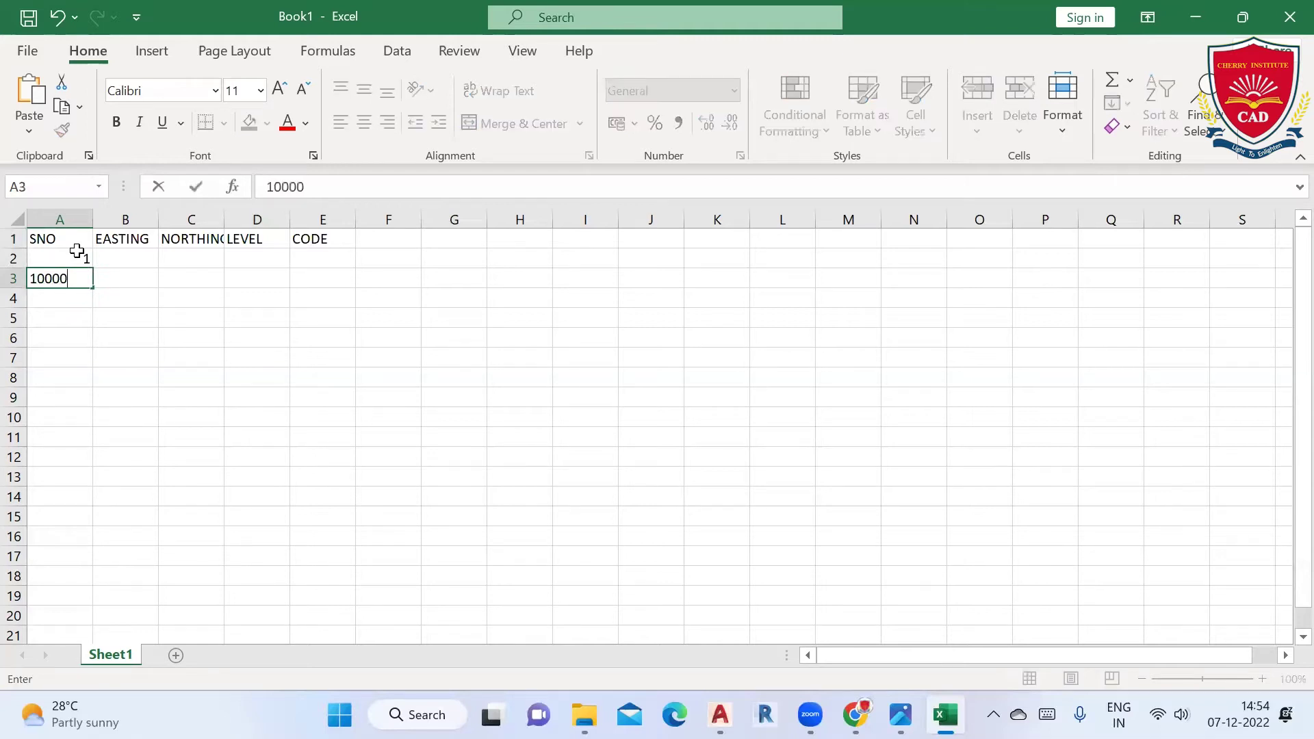
key(Return)
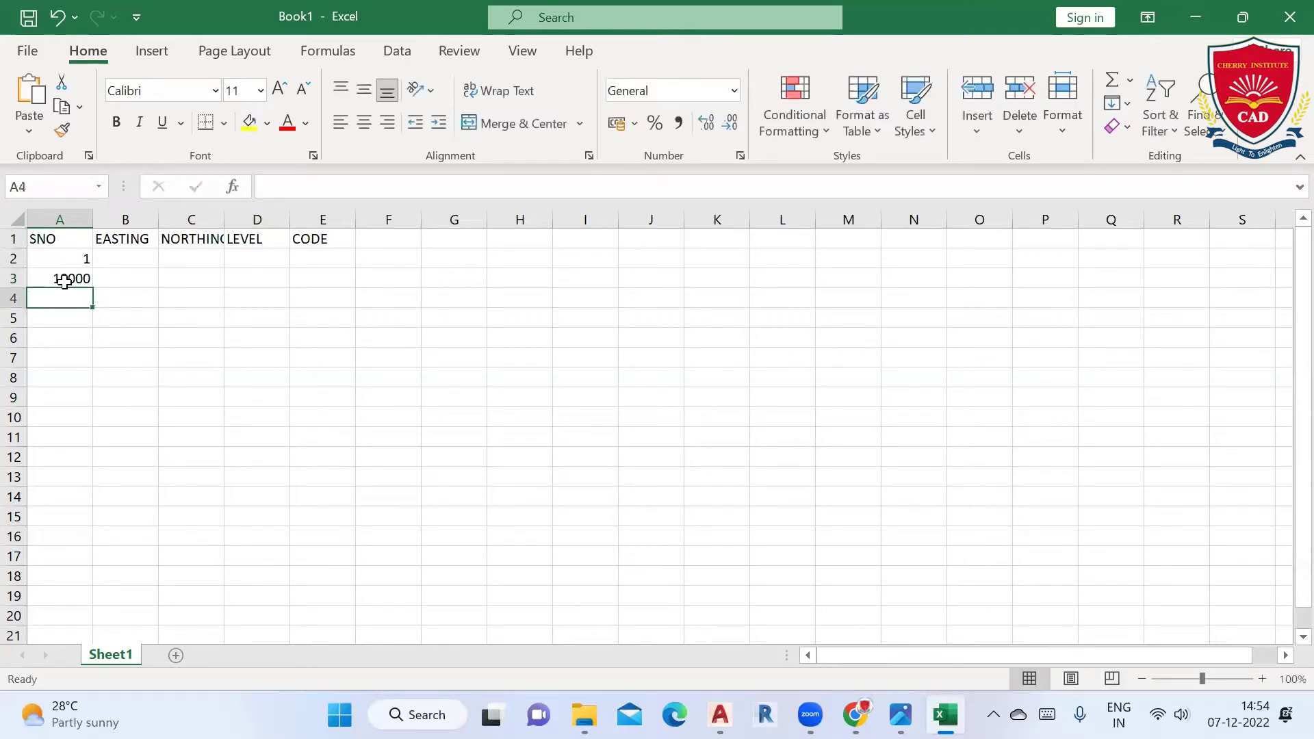
click(65, 282)
key(Delete)
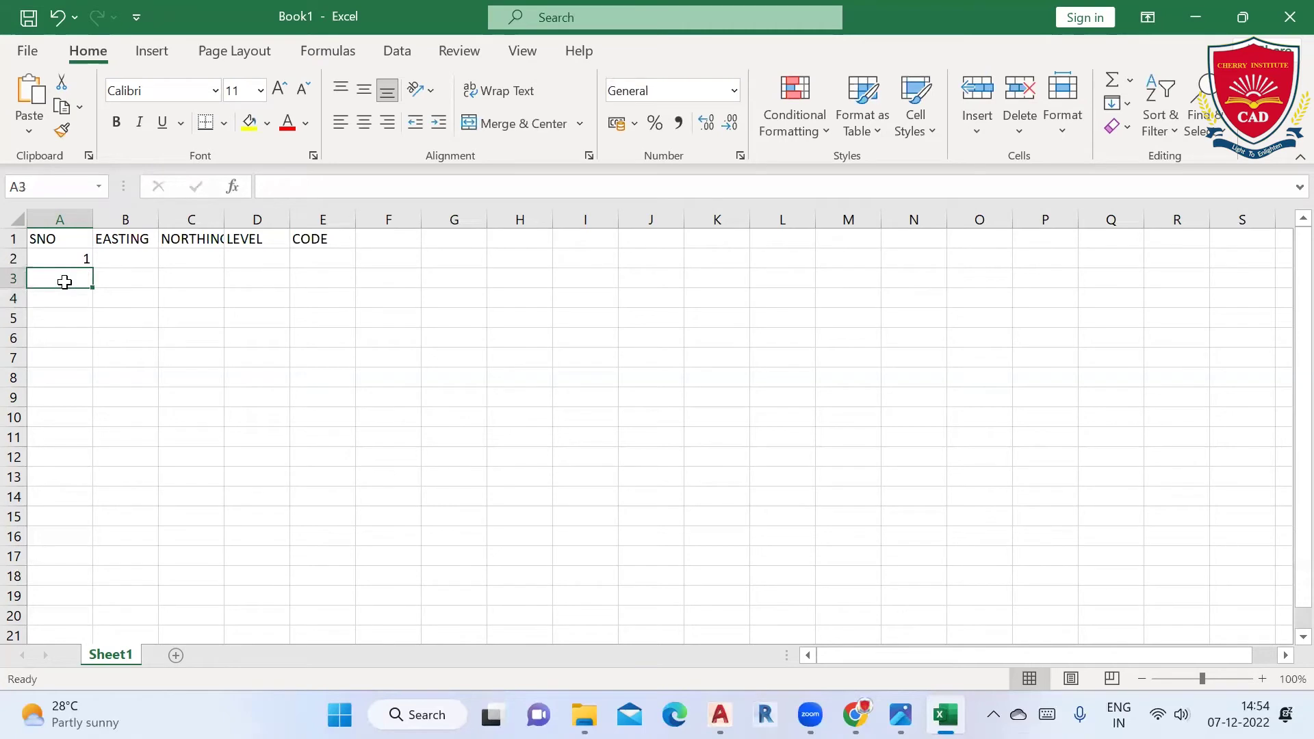
Fill point 1 with easting 1000, northing 1000, level 100 and code B.
click(143, 260)
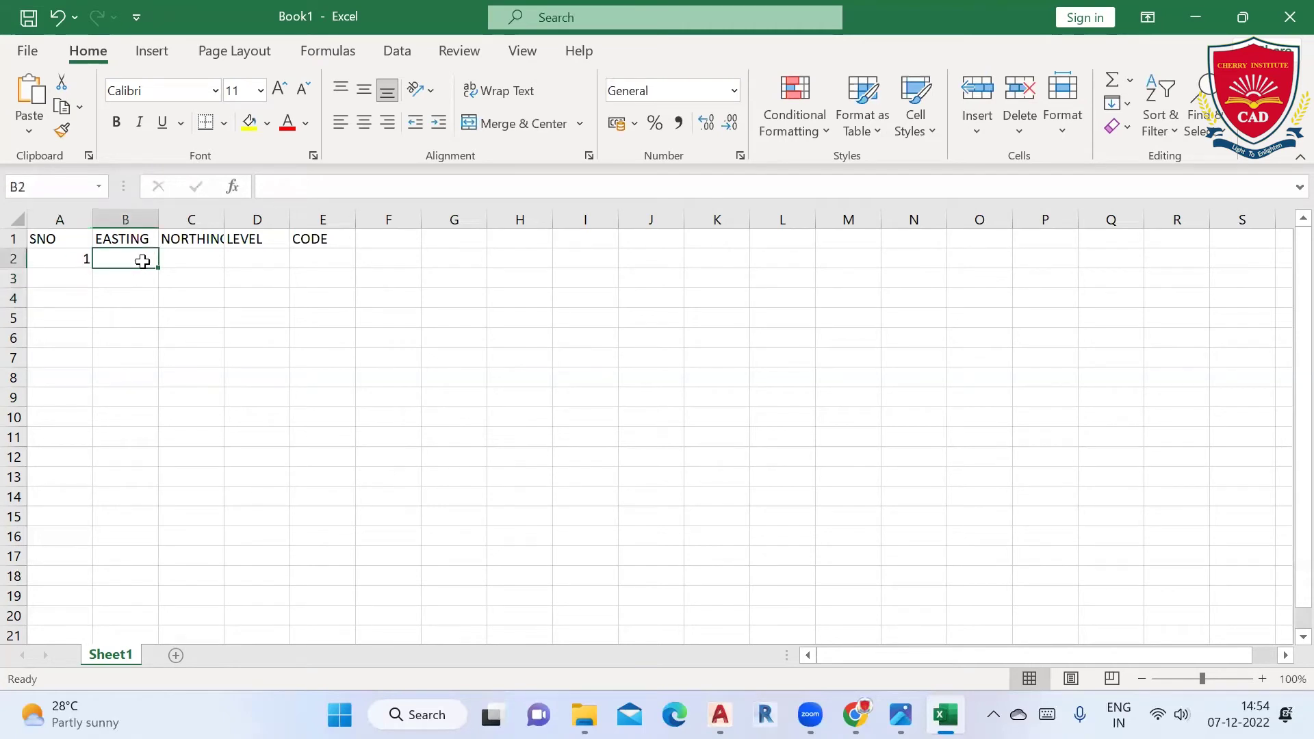
text(1000)
key(Tab)
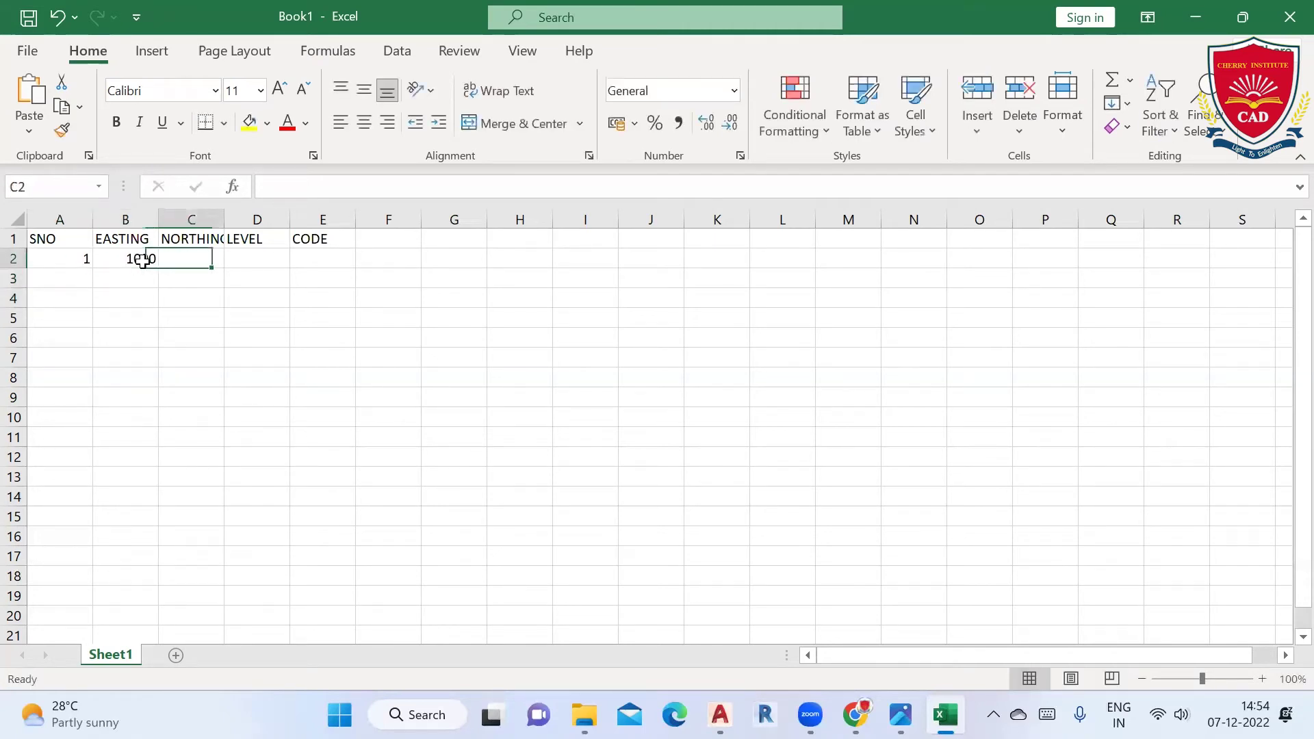
text(1000)
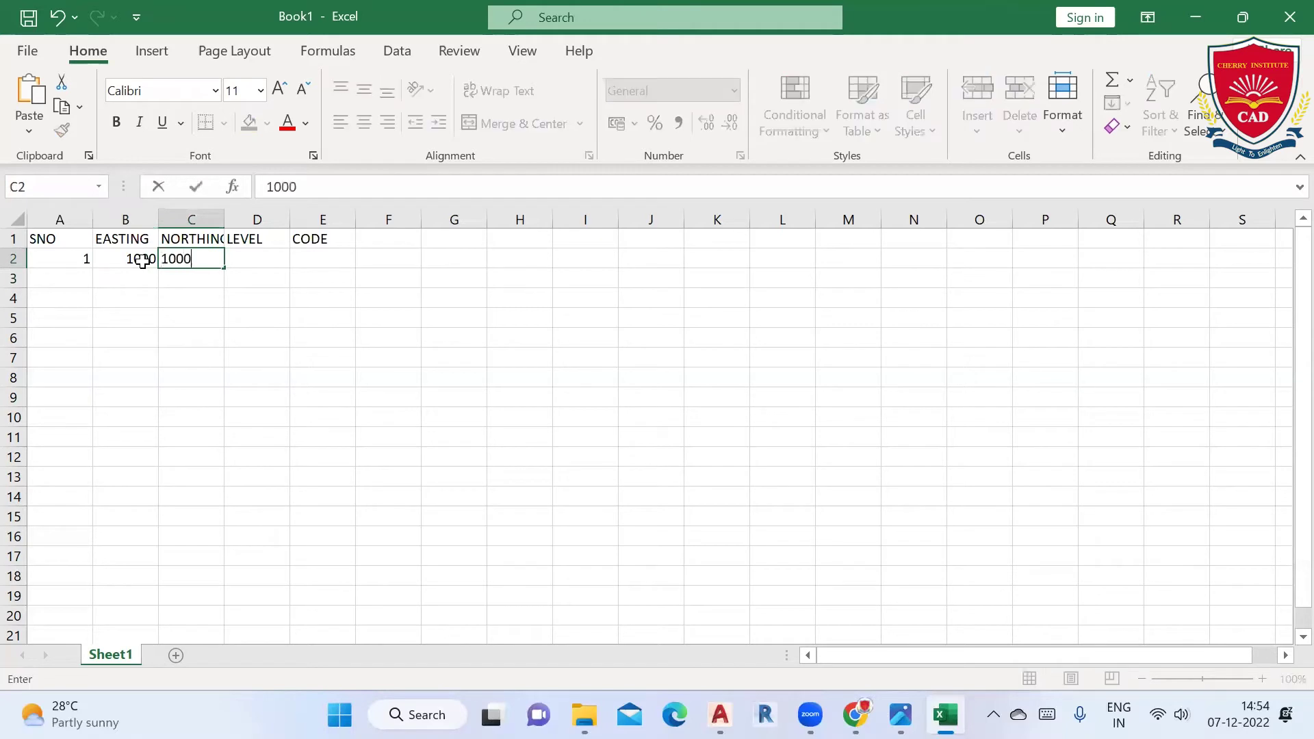
key(Tab)
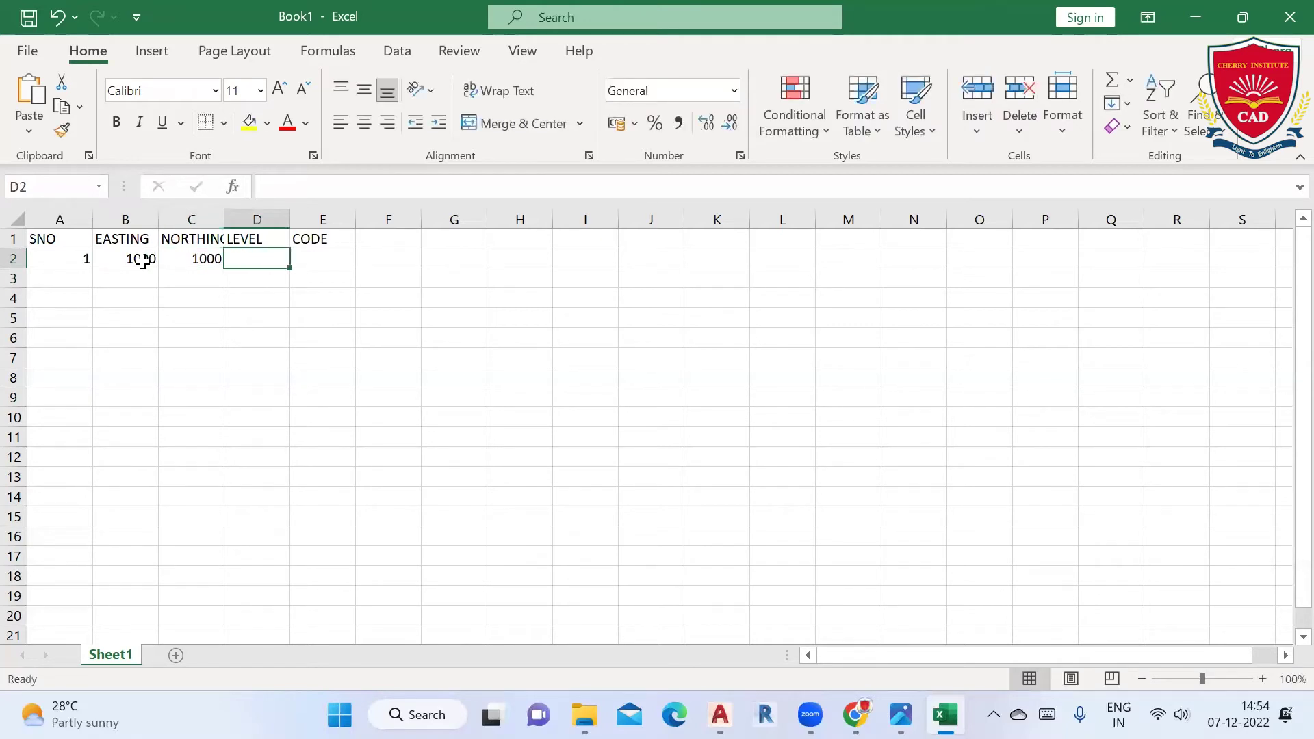
text(100)
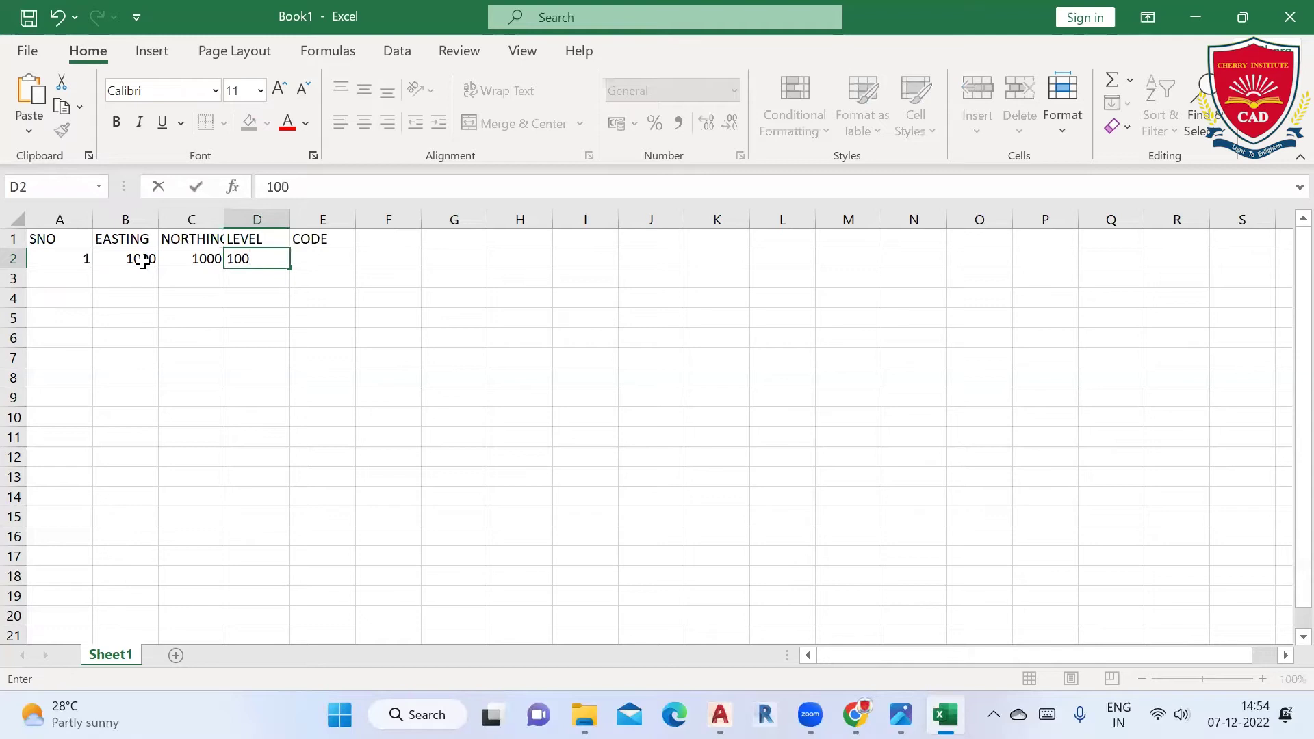
key(Tab)
text(B)
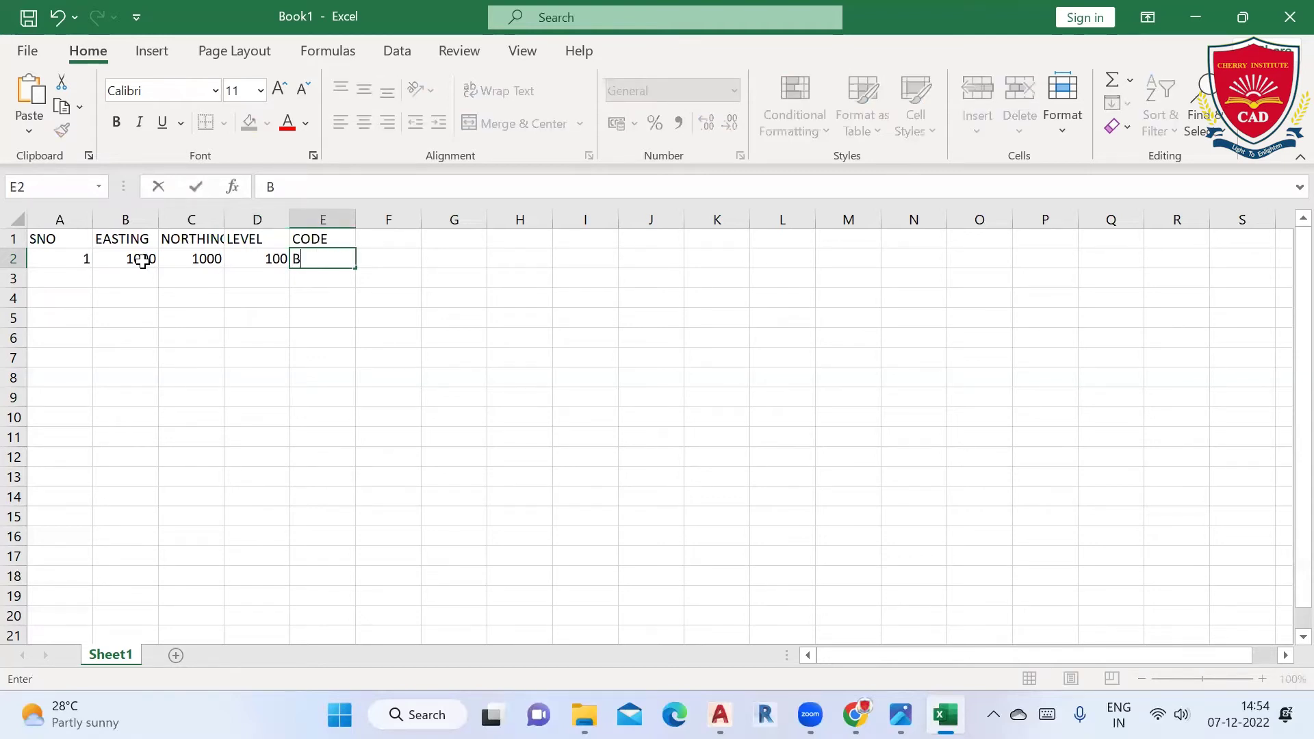
key(Return)
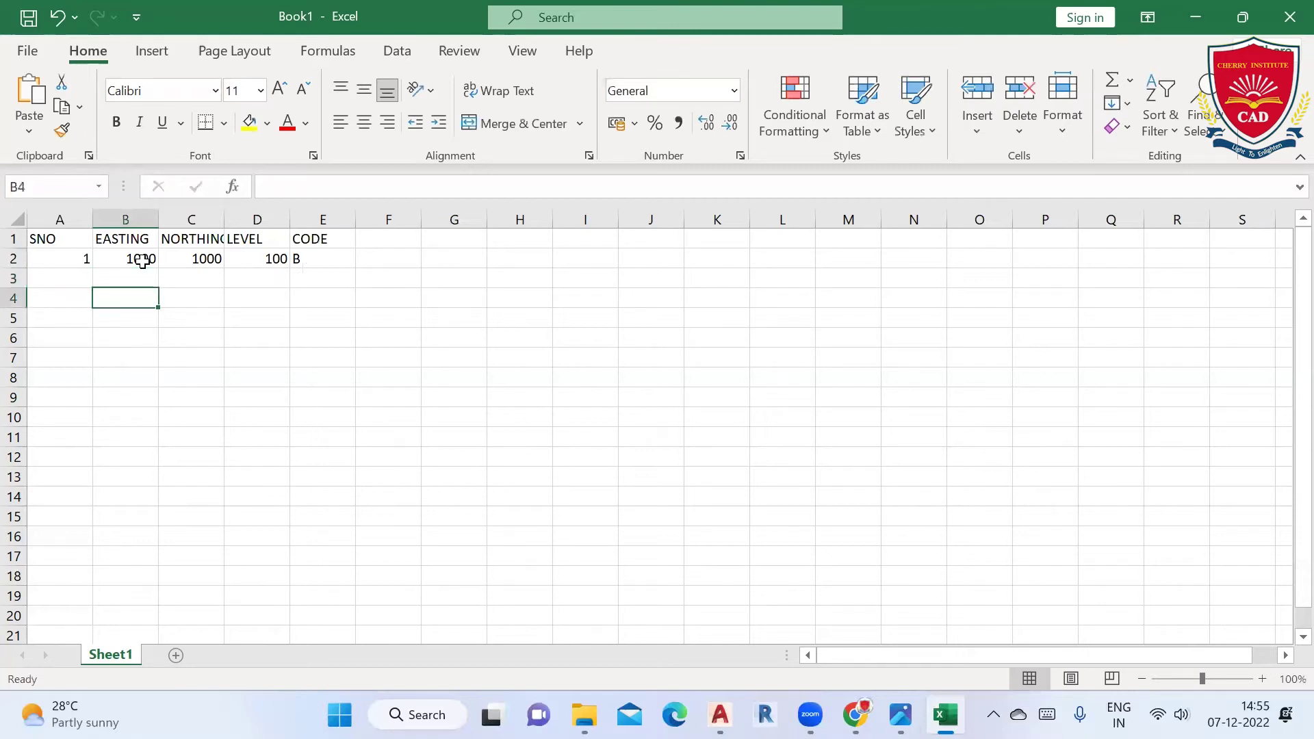
Enter point 2 as 2, 1020, 1030, 99, code B1 in row 3.
key(Left)
text(2)
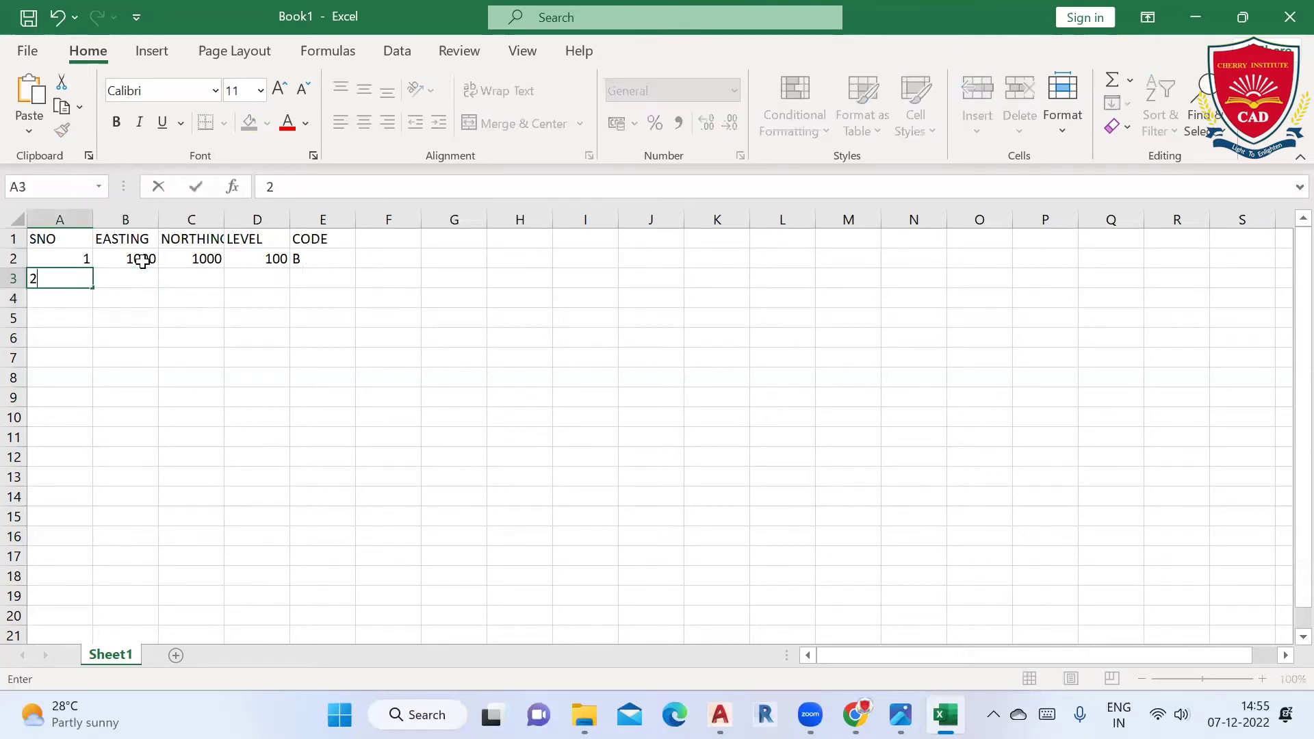
key(Tab)
text(1020)
key(Tab)
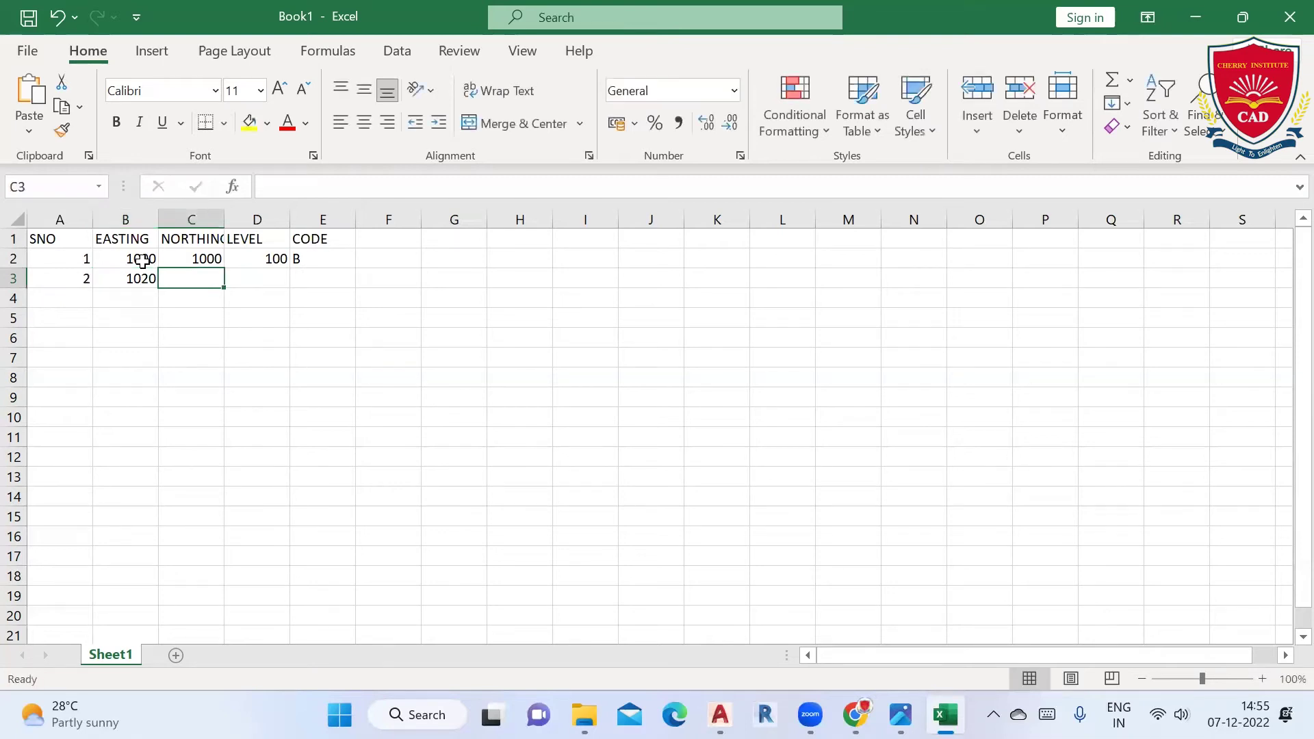
text(1030)
key(Tab)
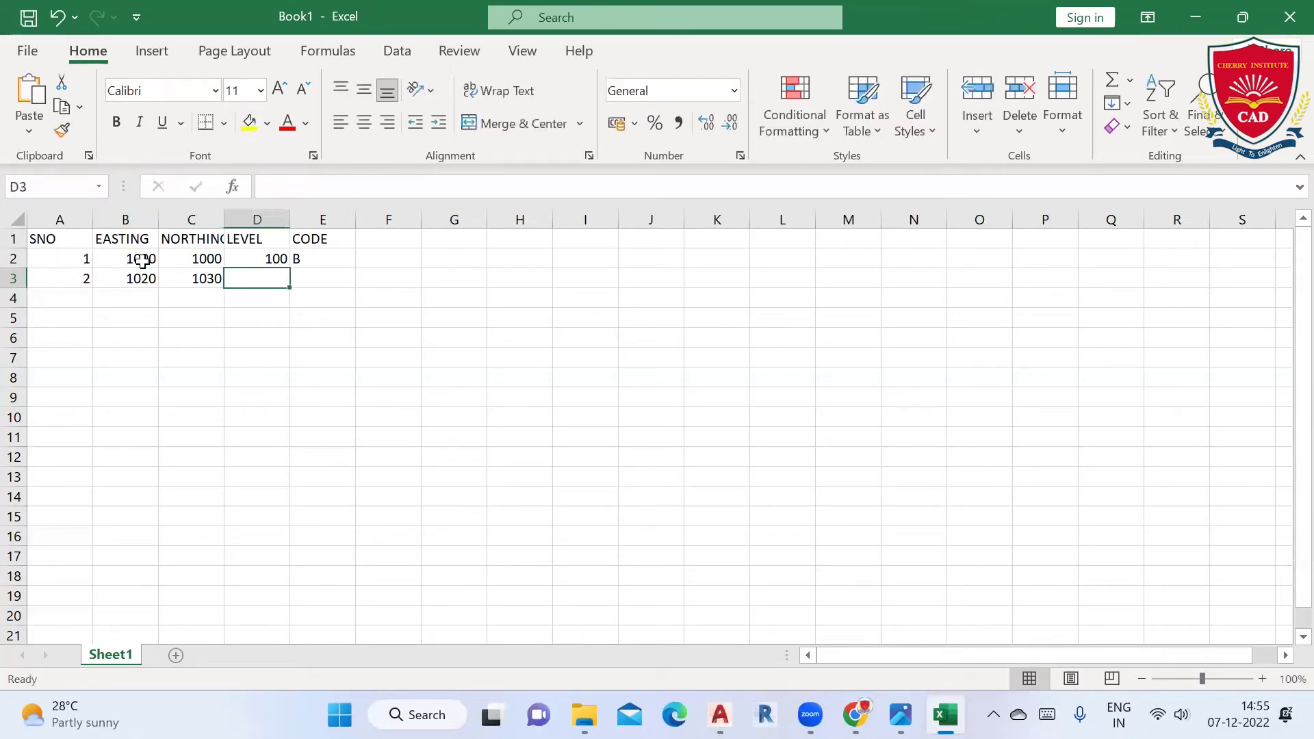
text(99)
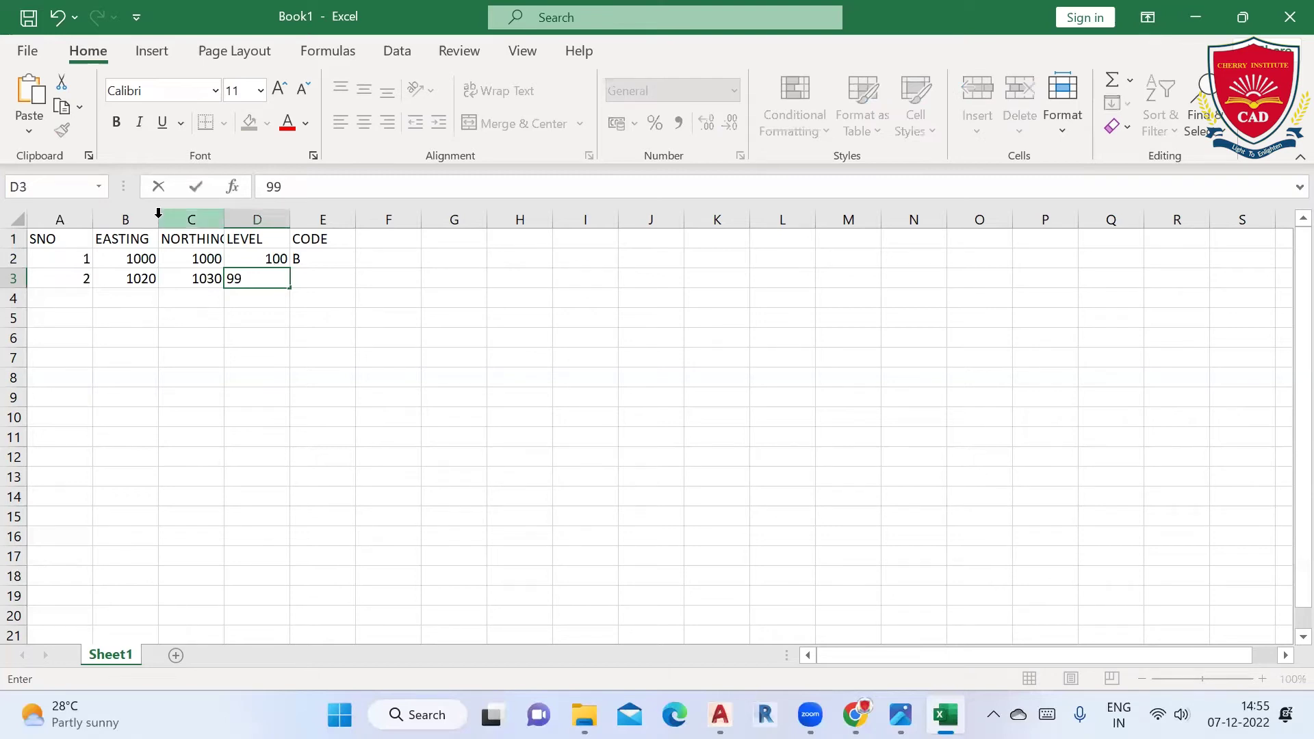
click(325, 308)
click(327, 275)
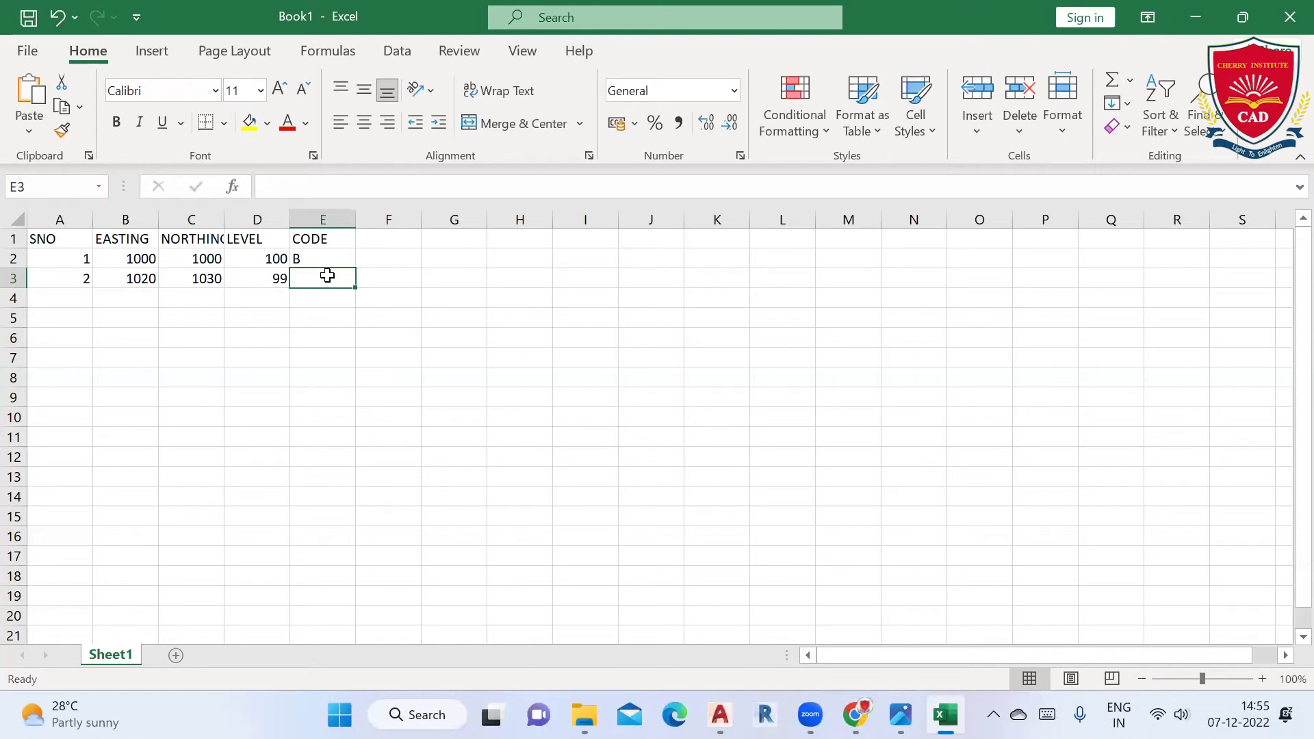
text(B1)
key(Tab)
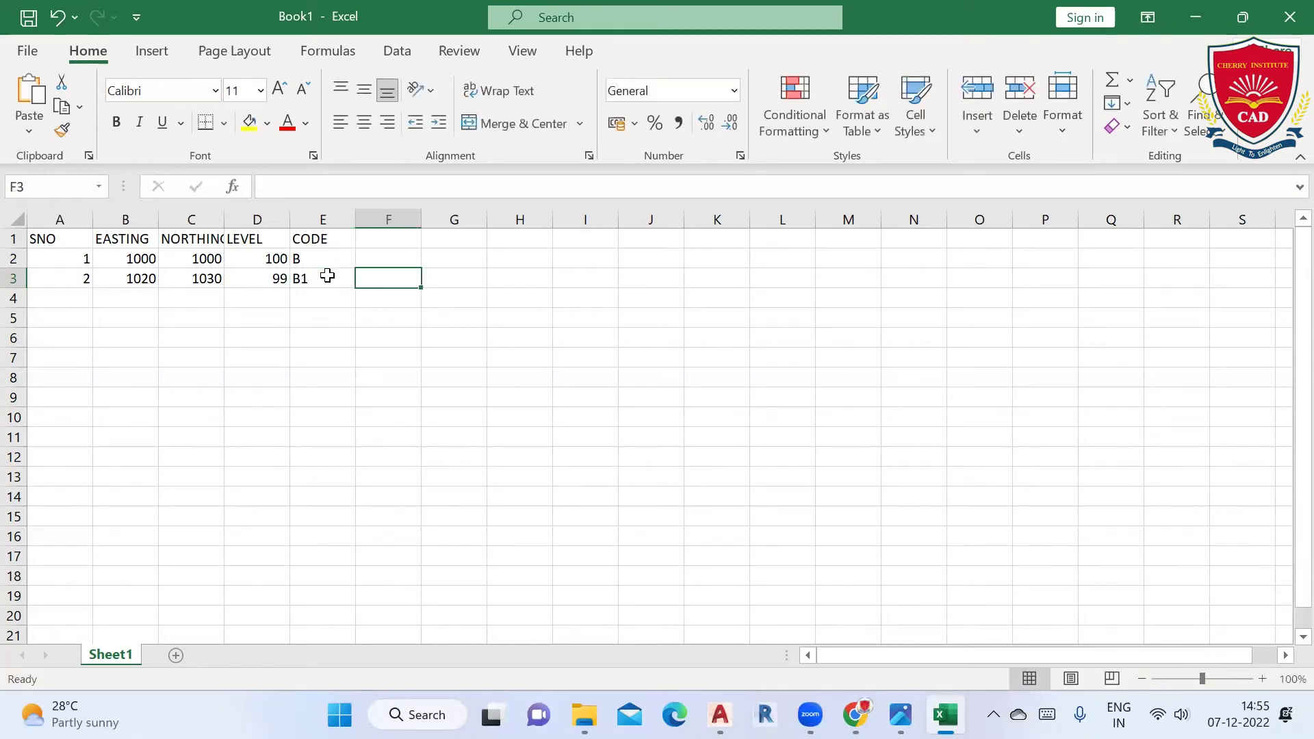
click(385, 336)
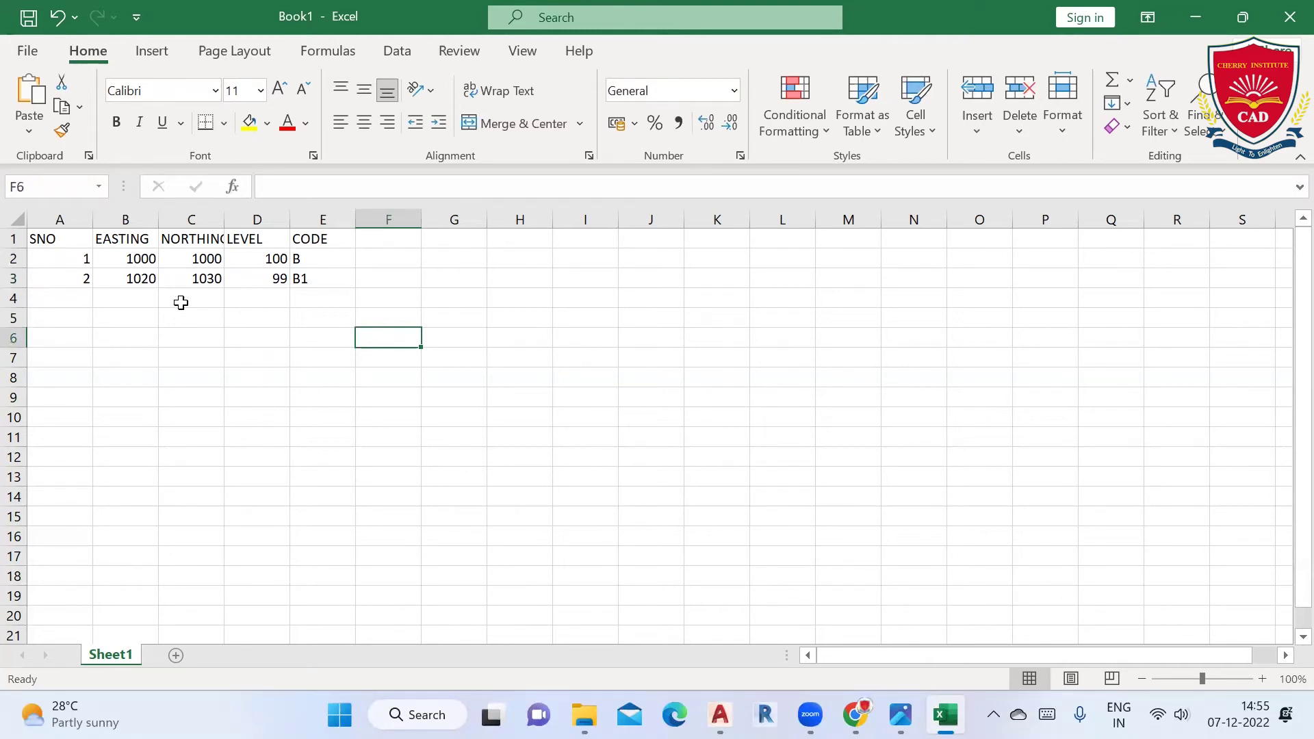
Set the width of columns A through E to 12.
drag(61, 220, 303, 257)
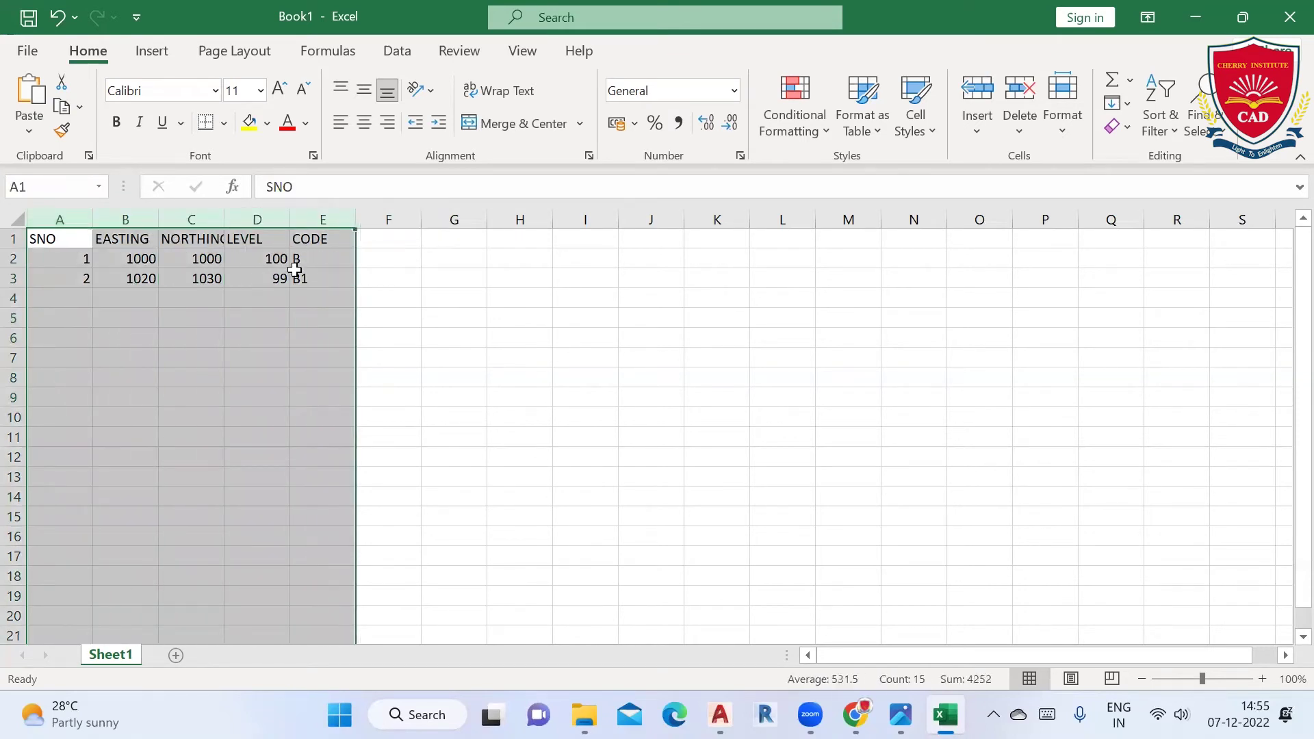
right_click(271, 295)
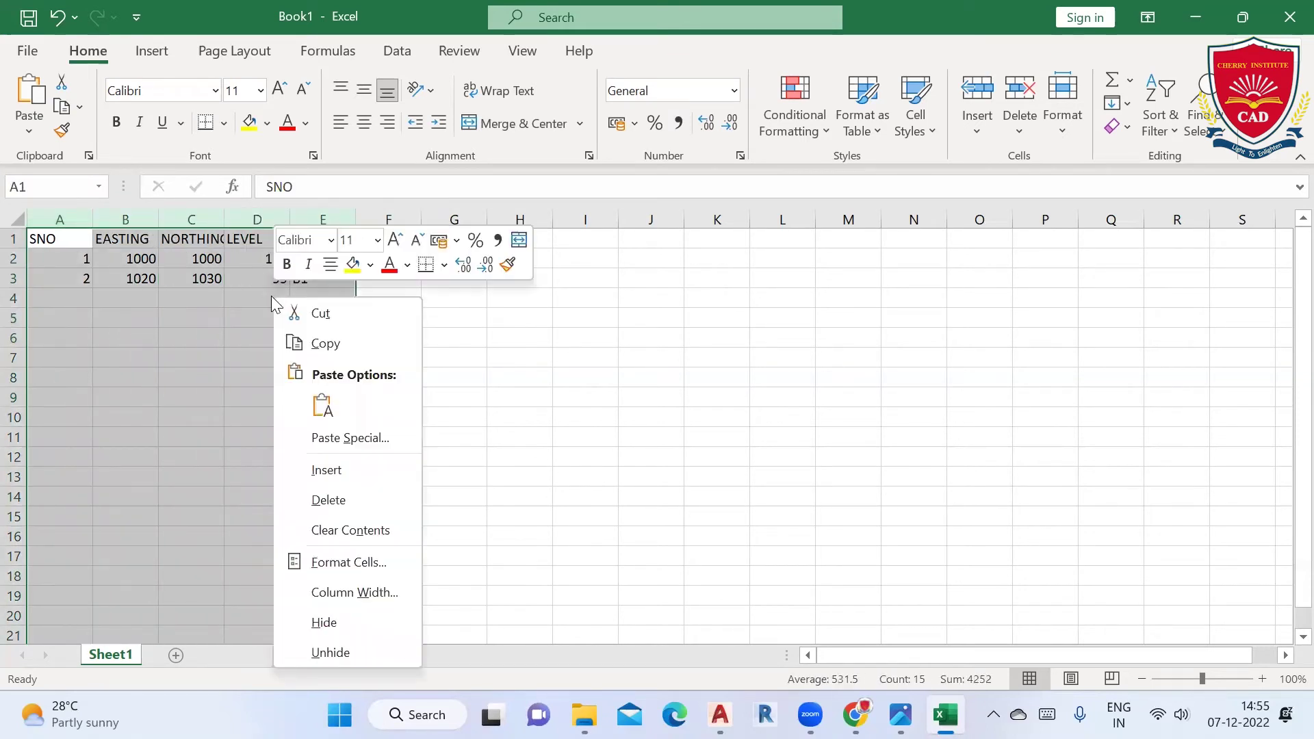
click(314, 590)
text(12)
key(Return)
Select heading row 1 and bring up its context menu.
click(243, 381)
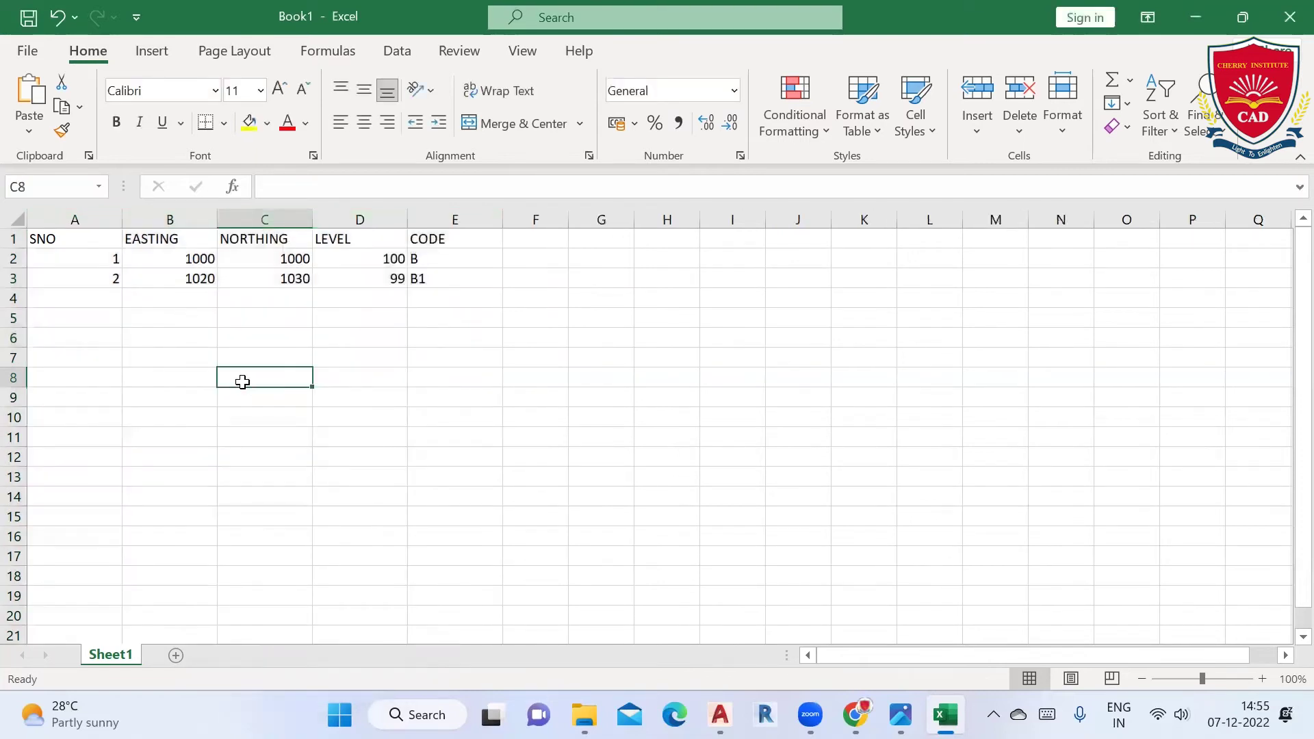
click(13, 240)
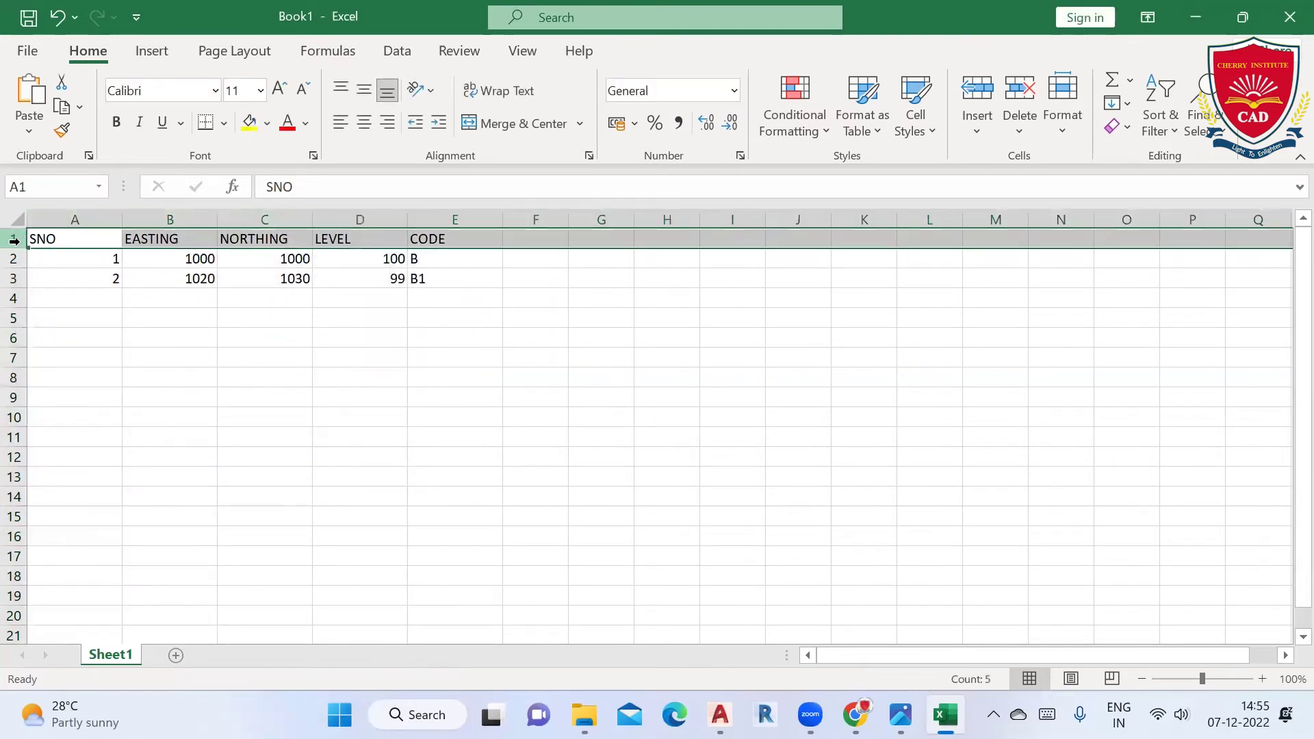
right_click(14, 240)
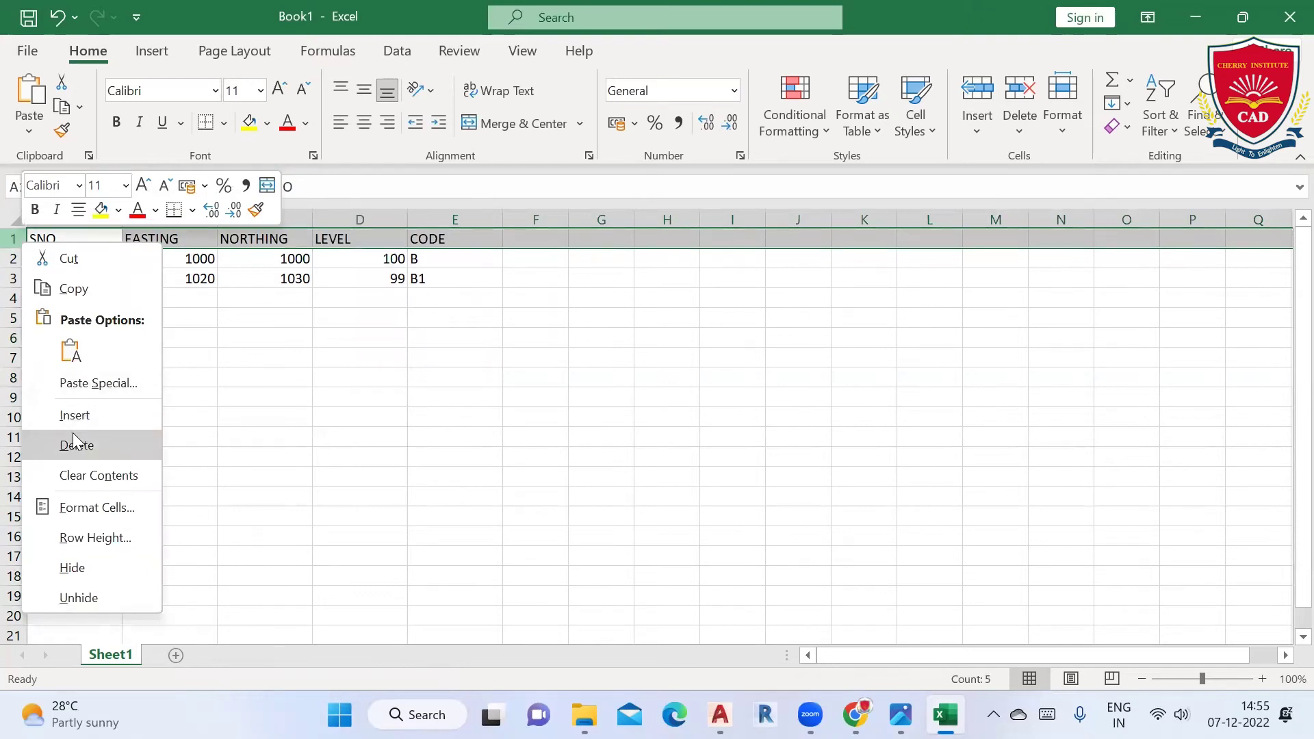
Delete the heading row and show columns B–D with three decimal places.
click(73, 445)
click(228, 397)
drag(170, 217, 359, 226)
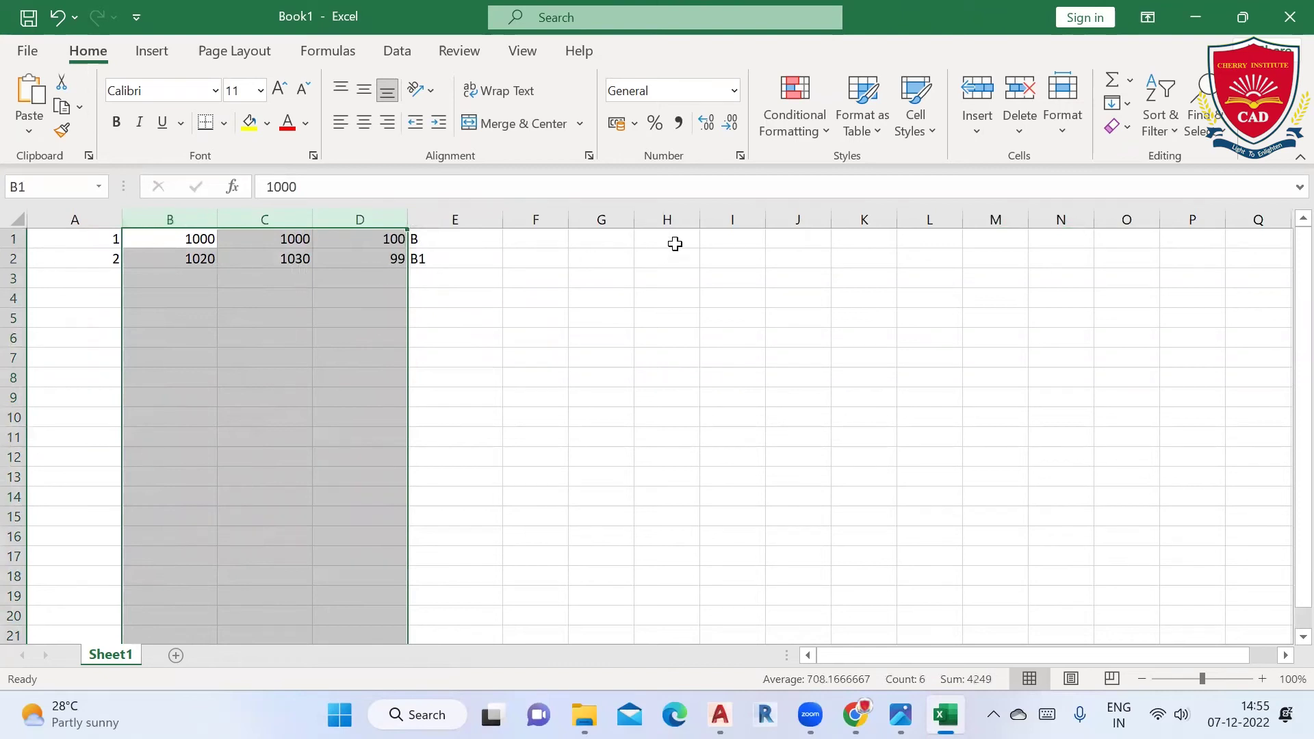
click(706, 121)
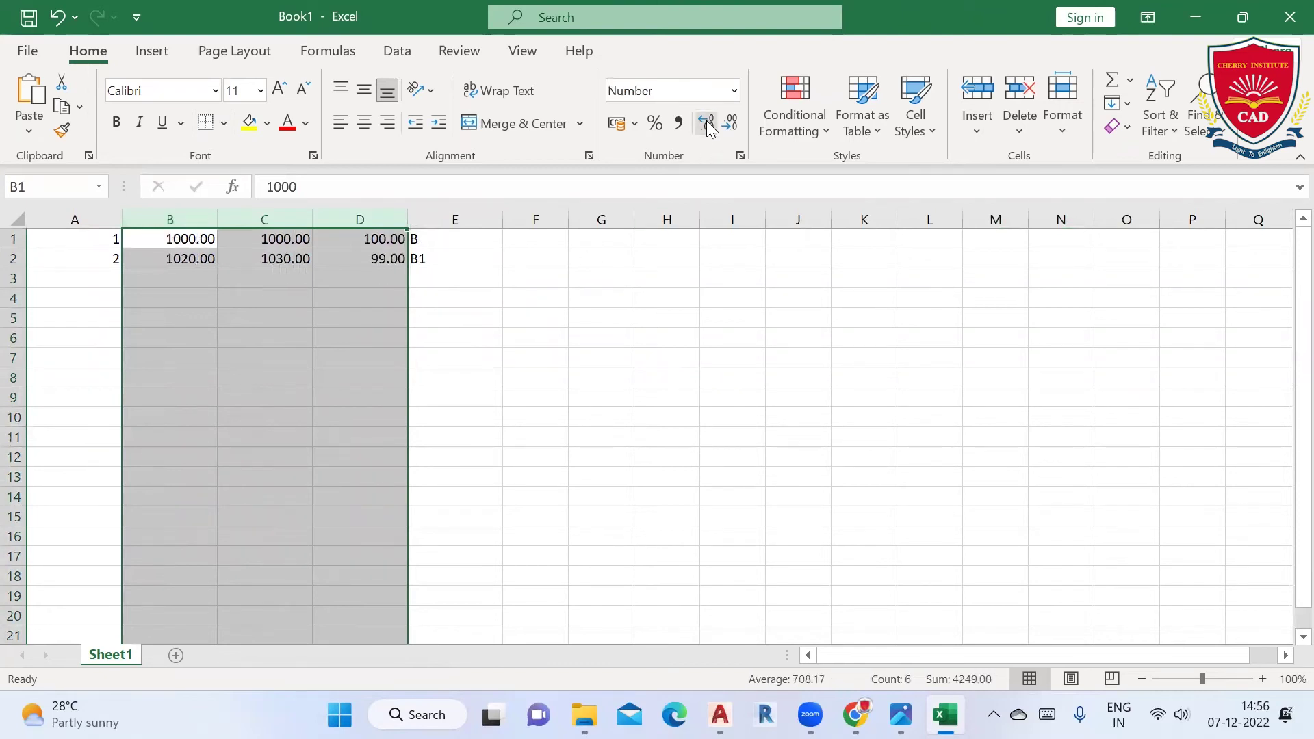
click(705, 129)
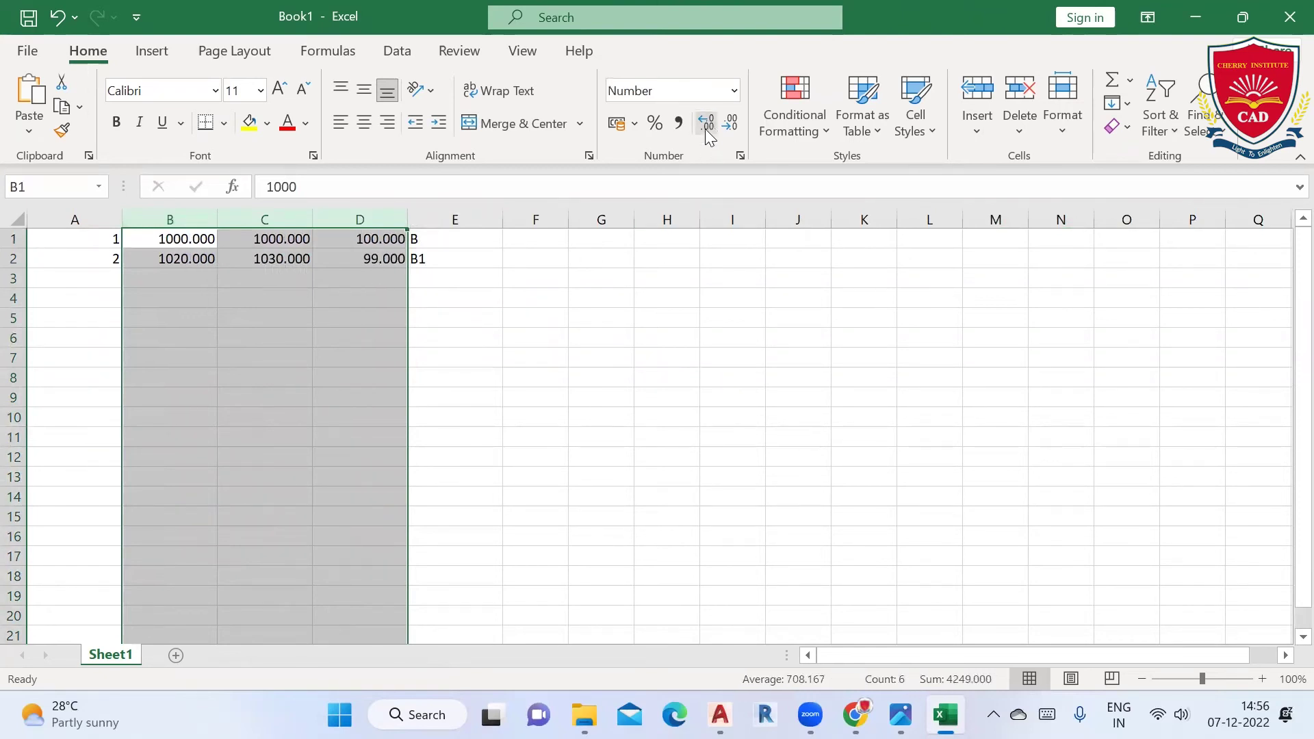
click(299, 378)
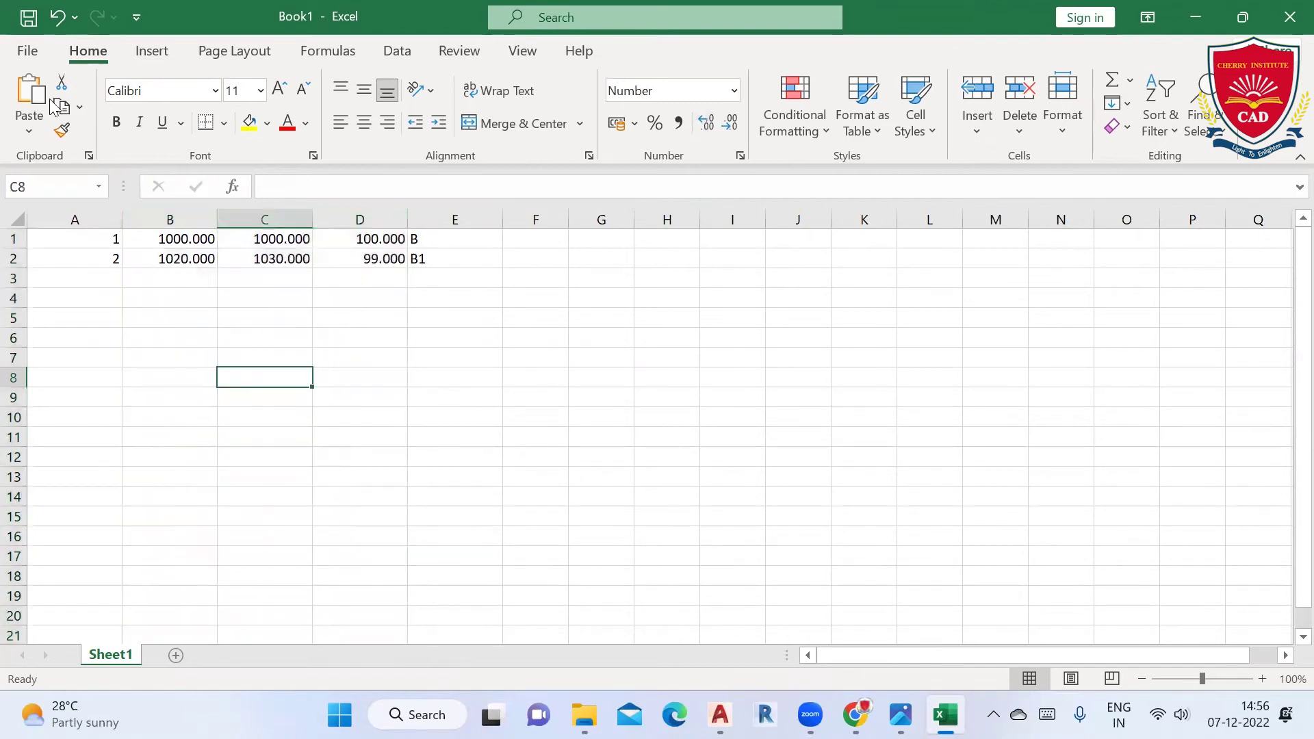
click(26, 52)
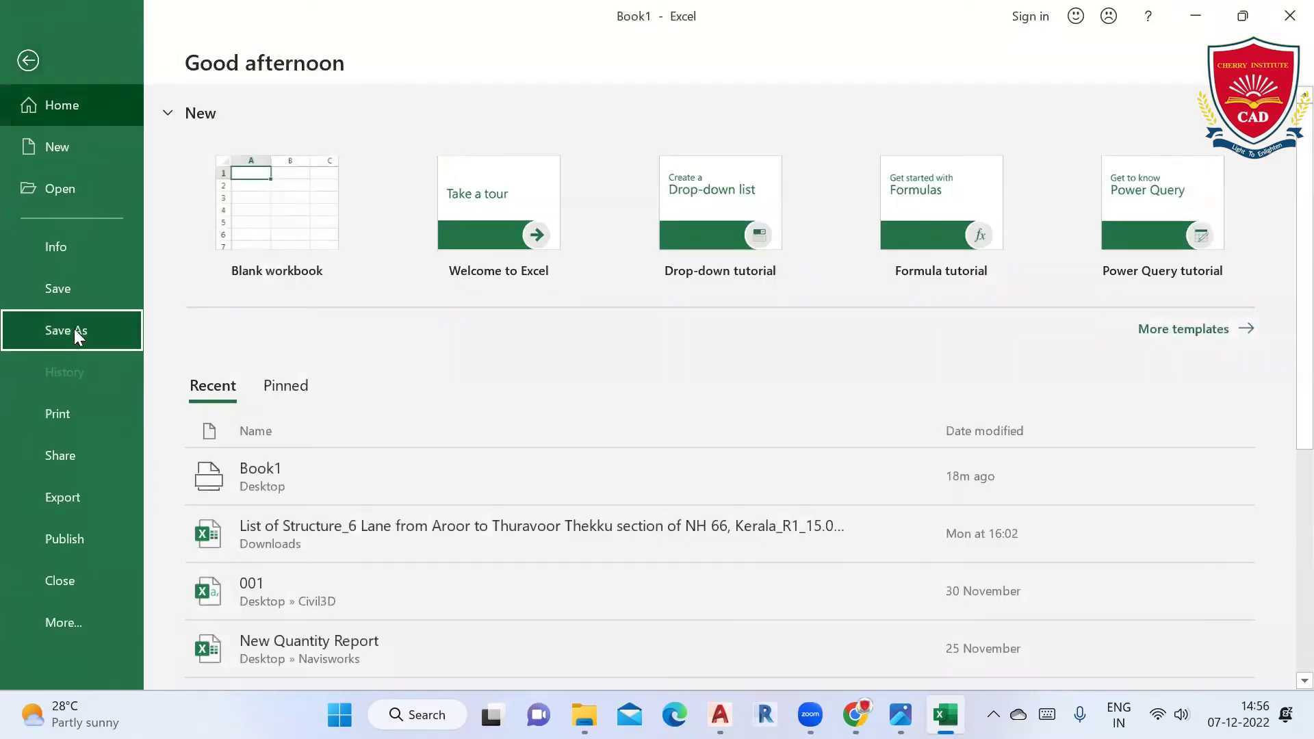
Start Save As to the Desktop with the file name PNR.
click(74, 330)
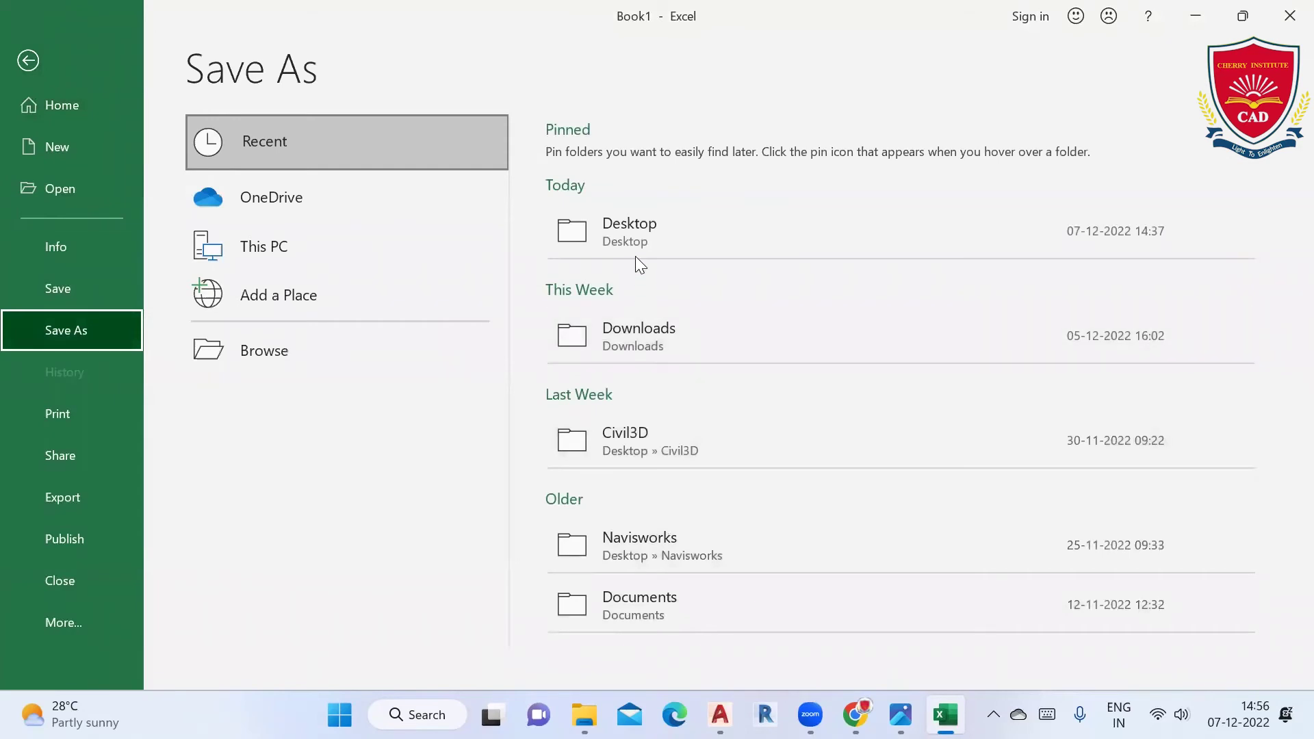
click(640, 229)
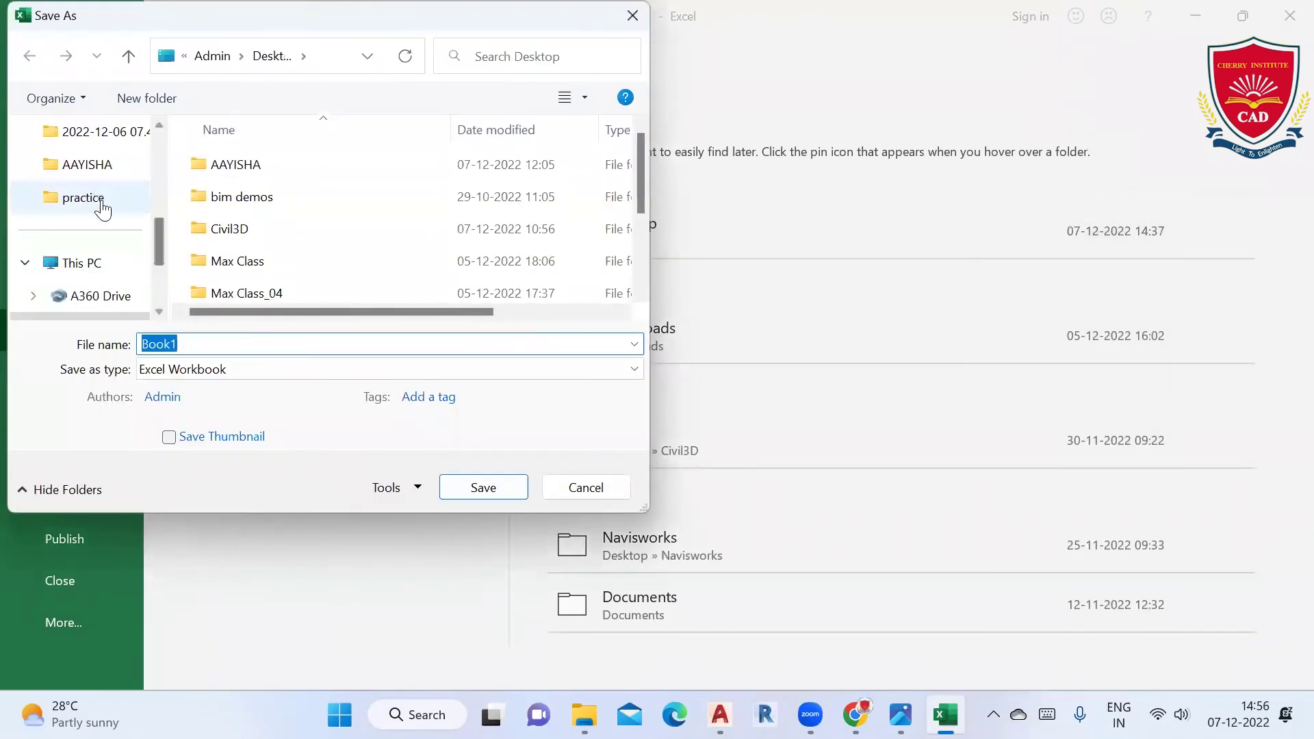
scroll(130, 180, up, 3)
click(89, 231)
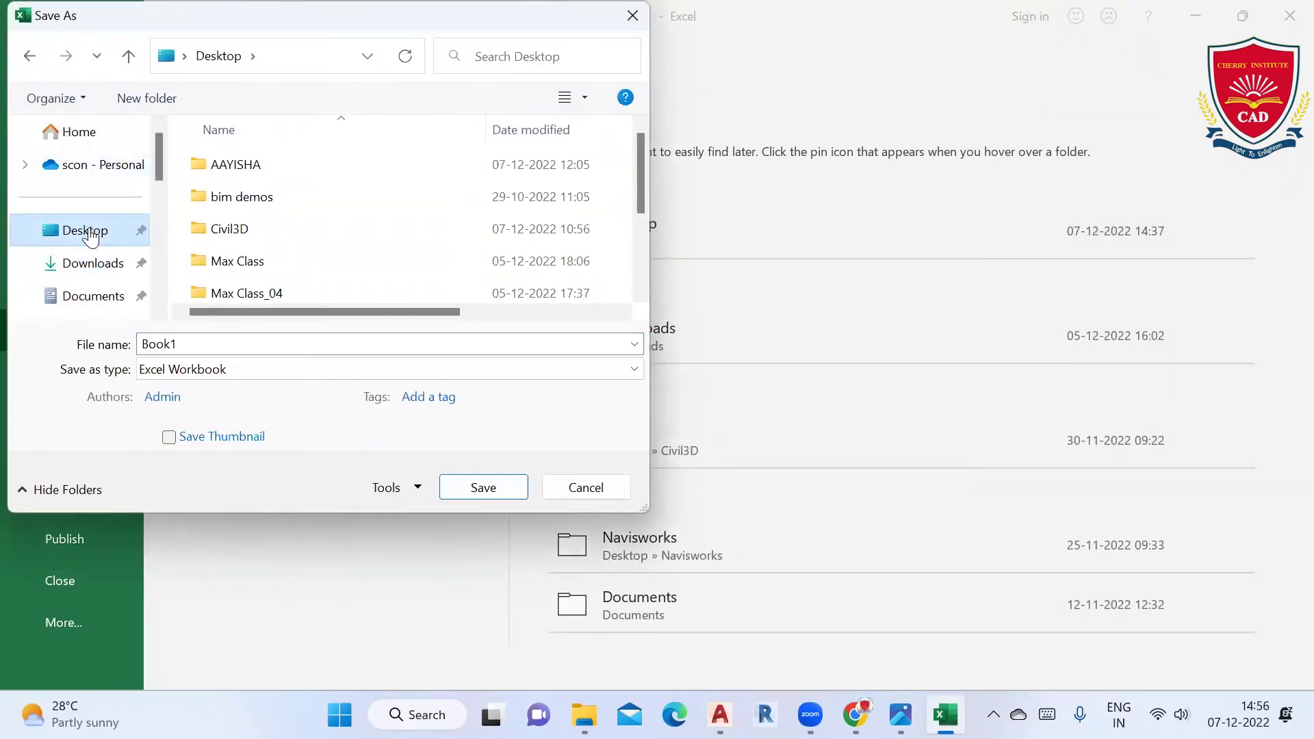
double_click(193, 335)
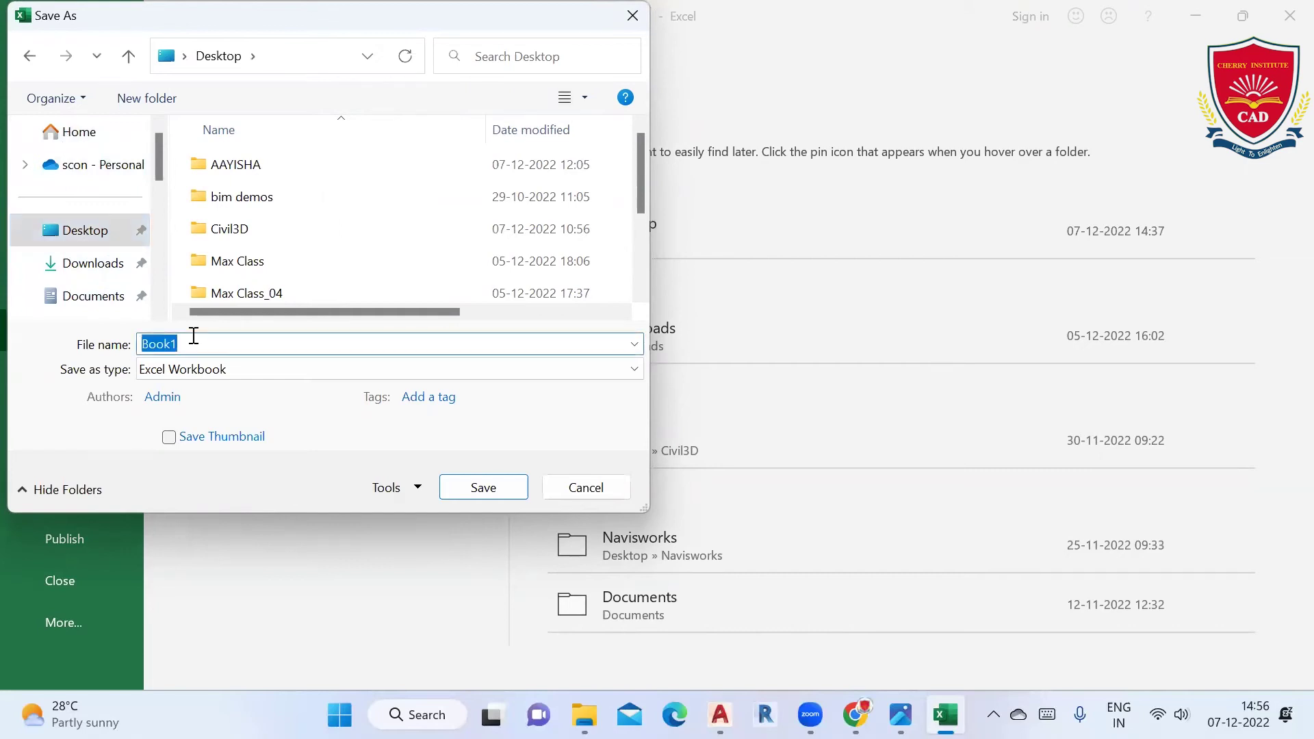
text(PNR)
Save as PNR1 in Formatted Text (Space delimited) format, keeping that format.
click(215, 370)
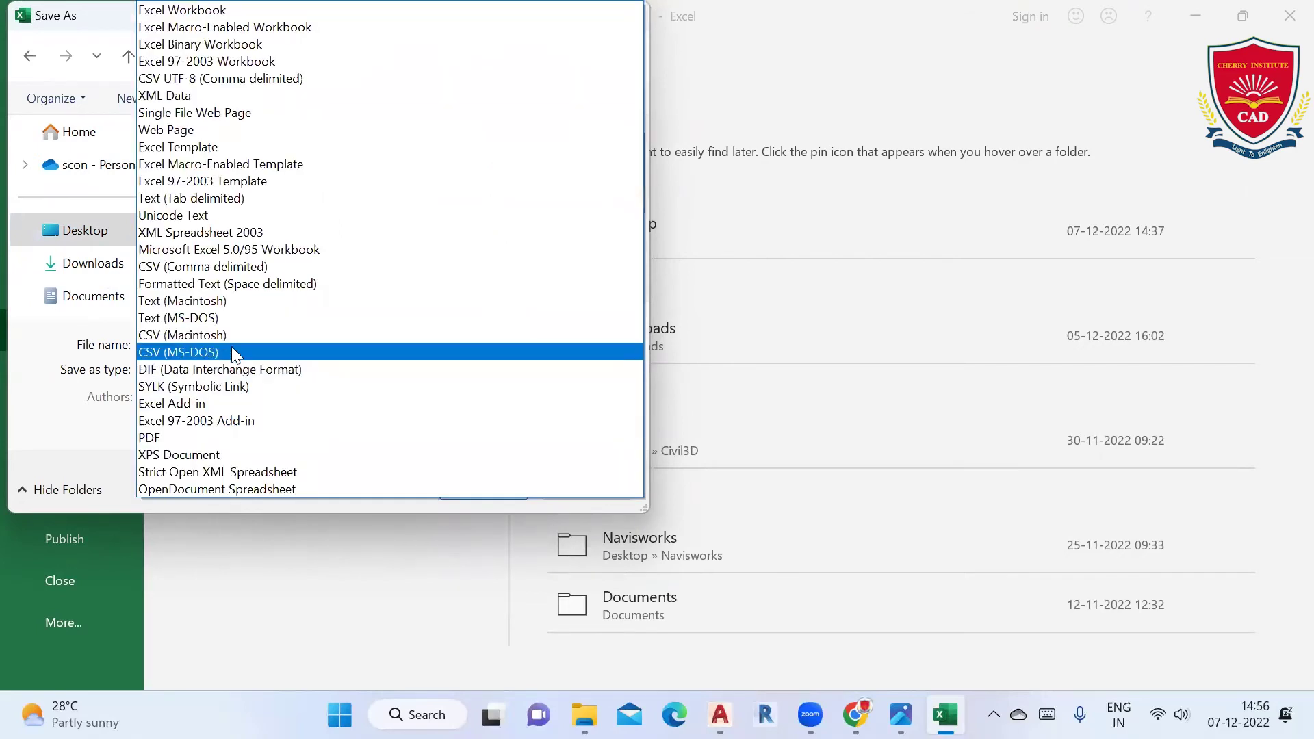
click(260, 286)
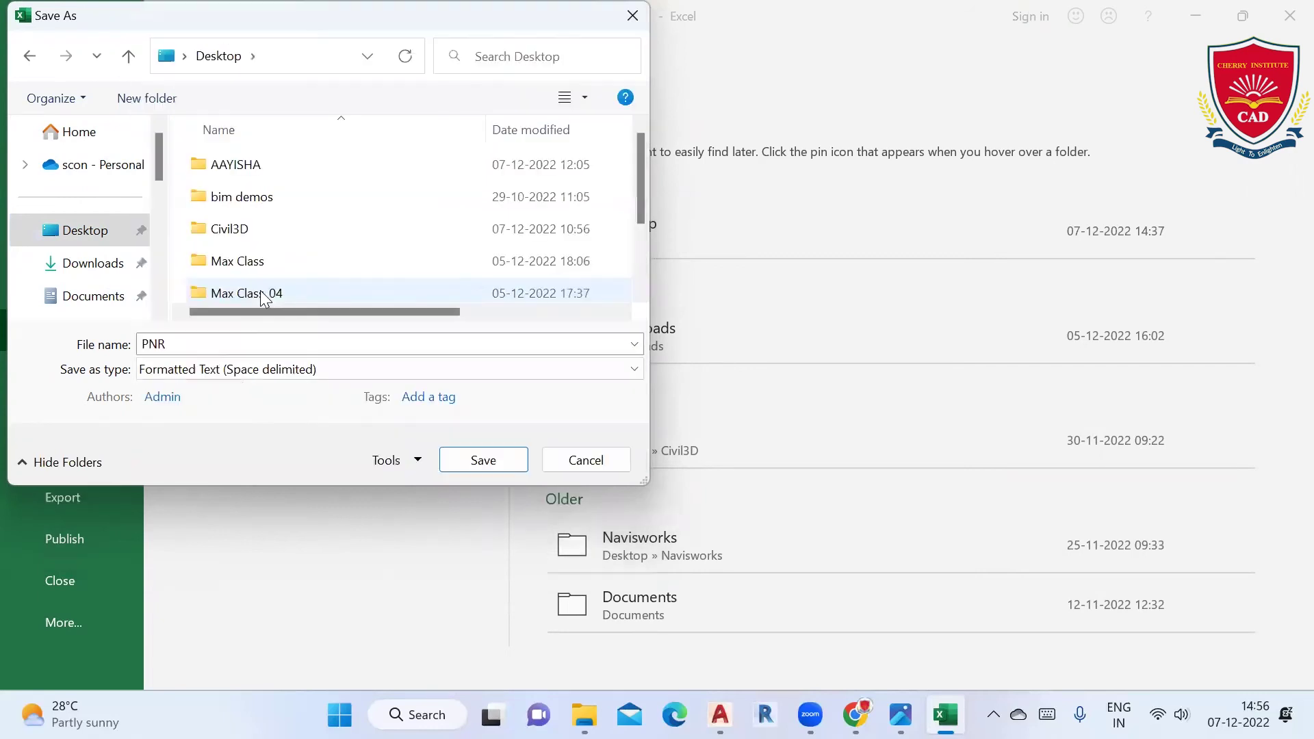
click(202, 346)
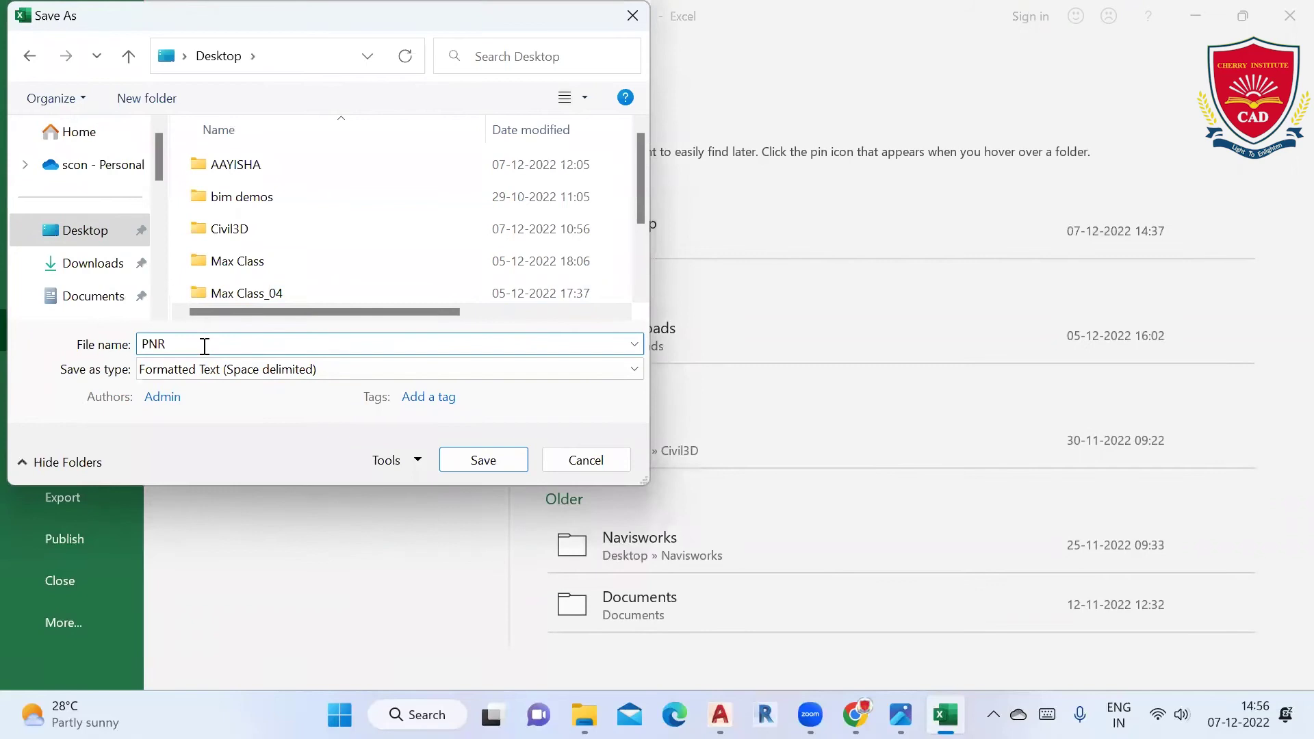
text(1)
click(85, 238)
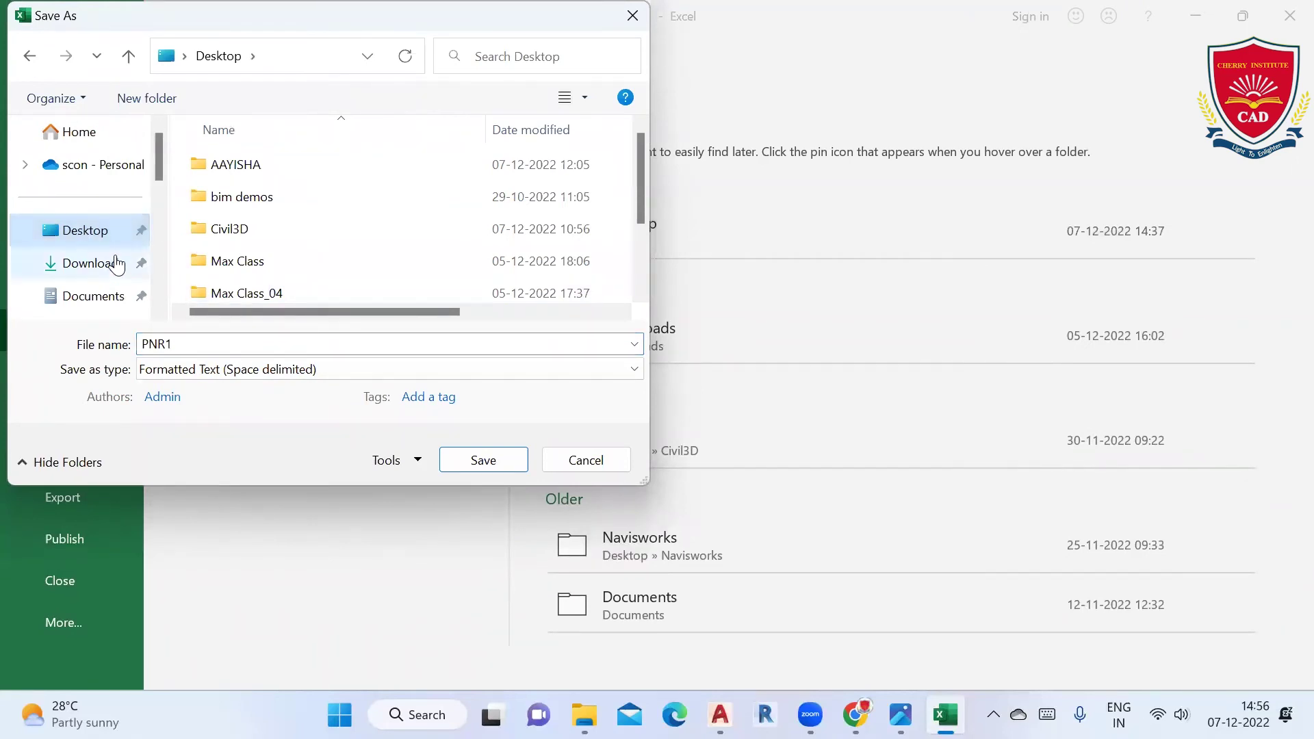
click(498, 462)
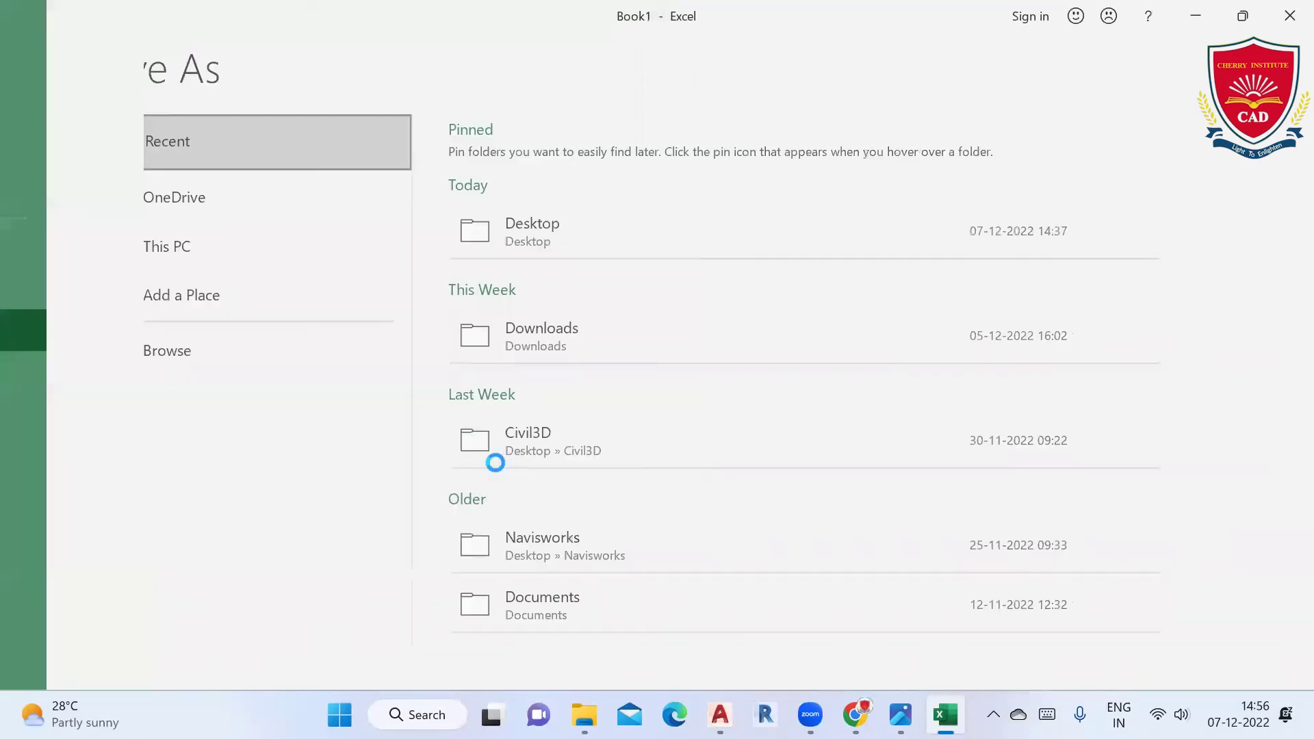
click(505, 421)
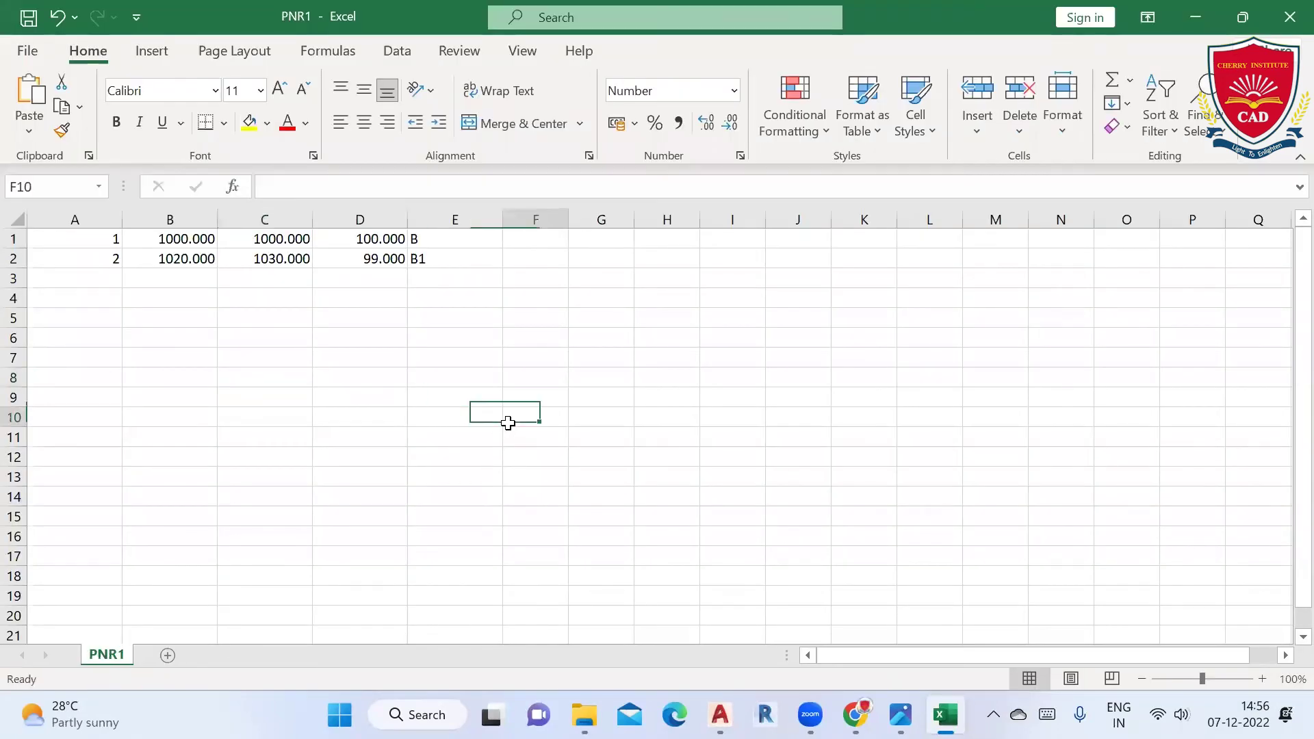
click(1216, 8)
In AutoCAD, load the Import - File-Lisp-1 LISP routine through the AP loader.
click(1217, 8)
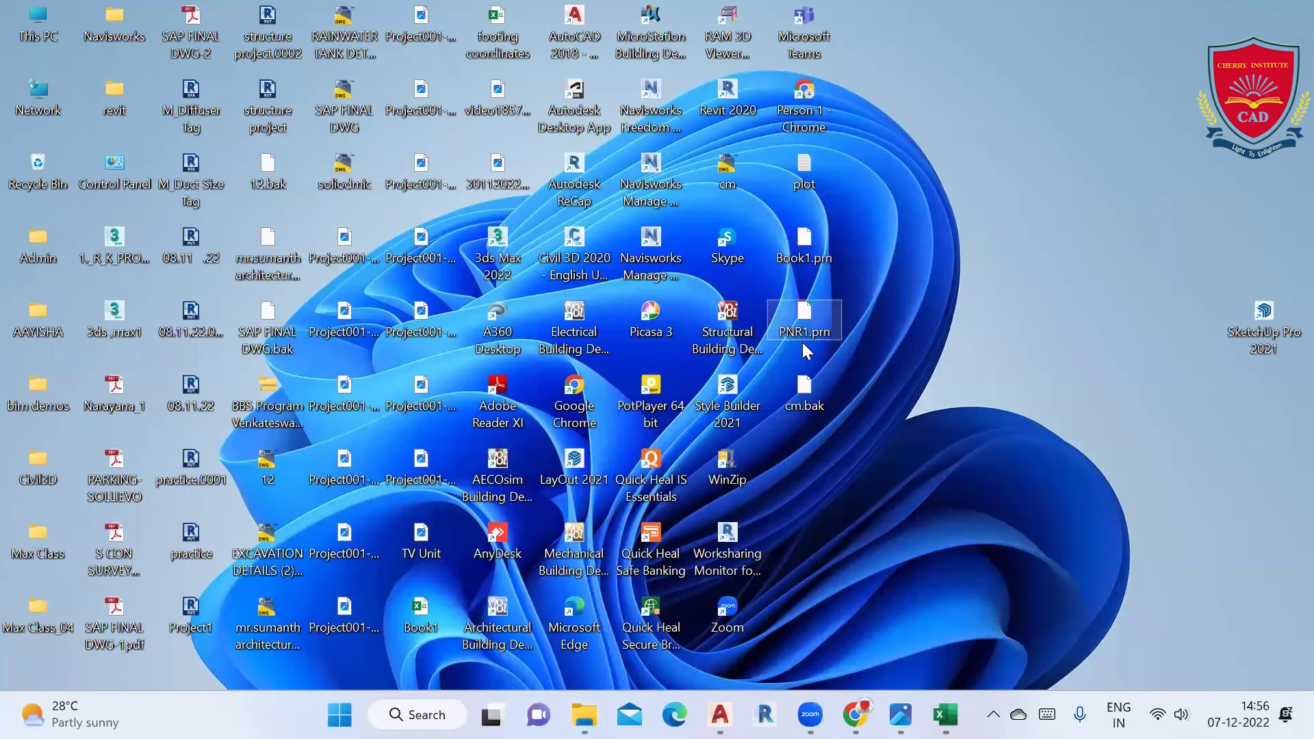
mouse_move(803, 321)
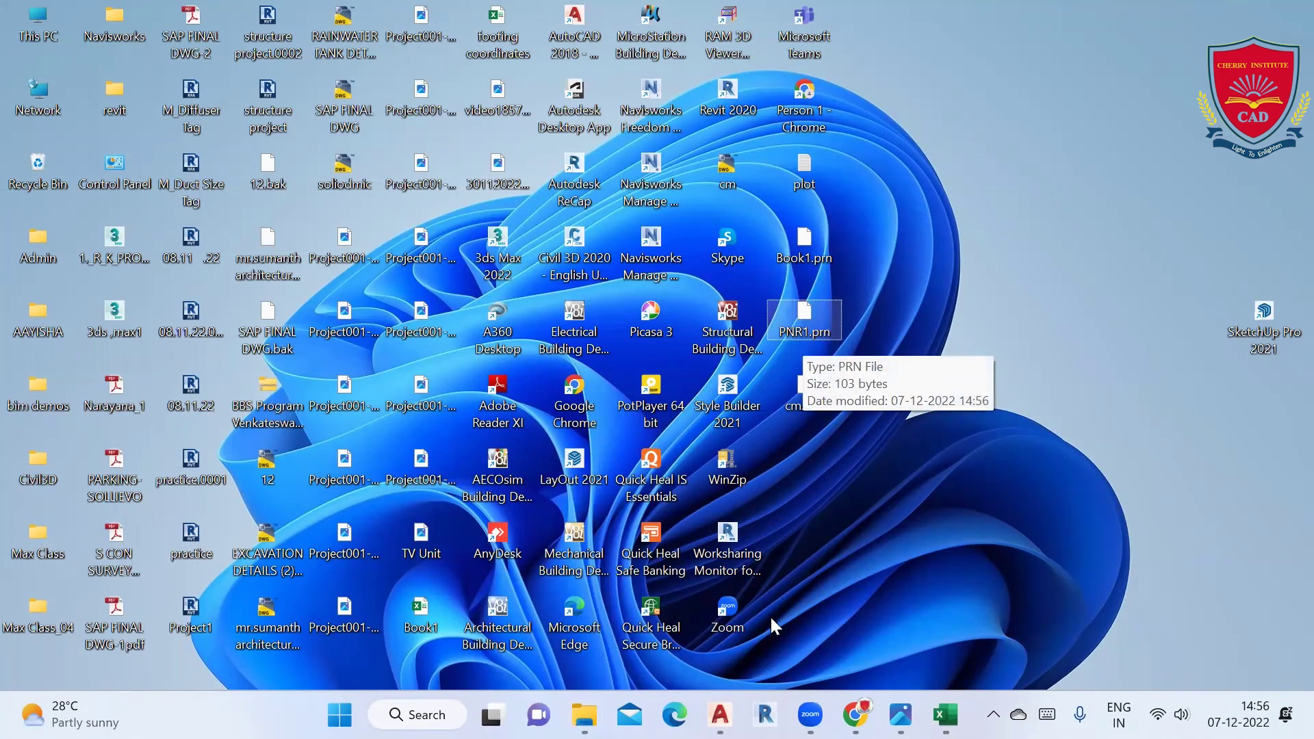
click(719, 714)
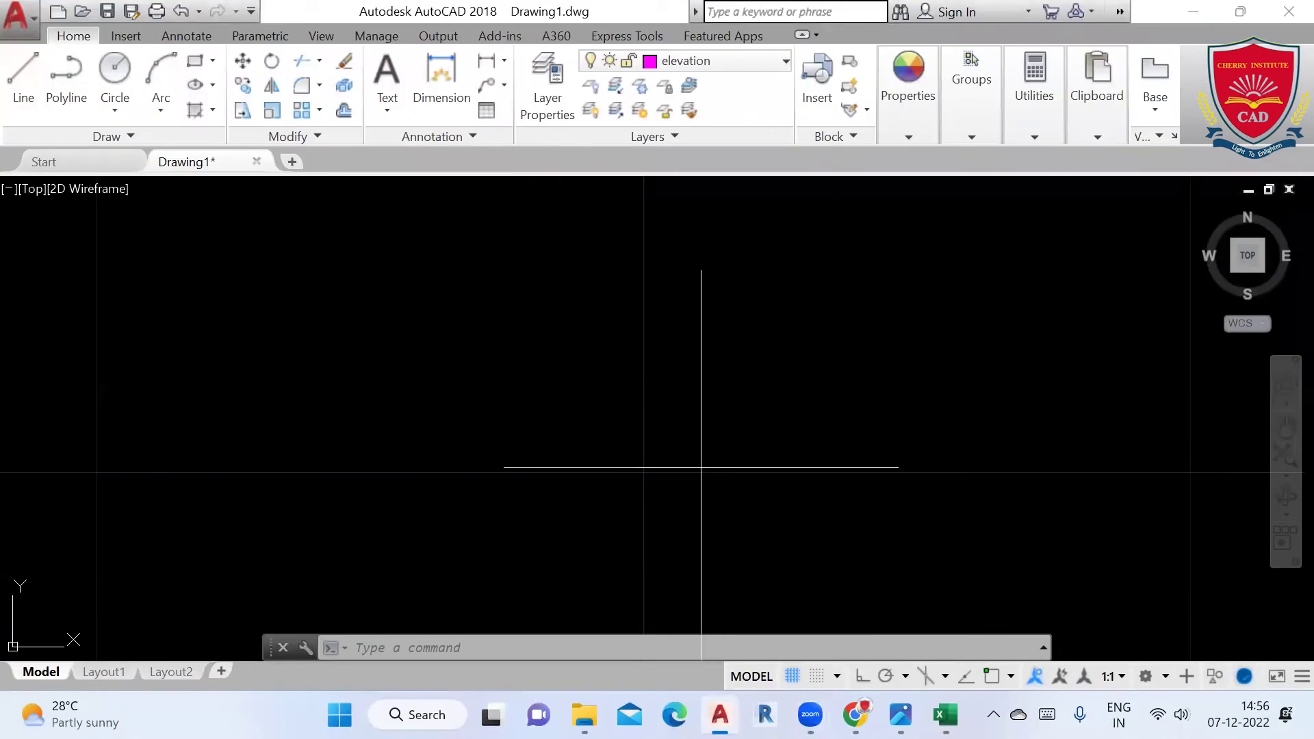
click(626, 421)
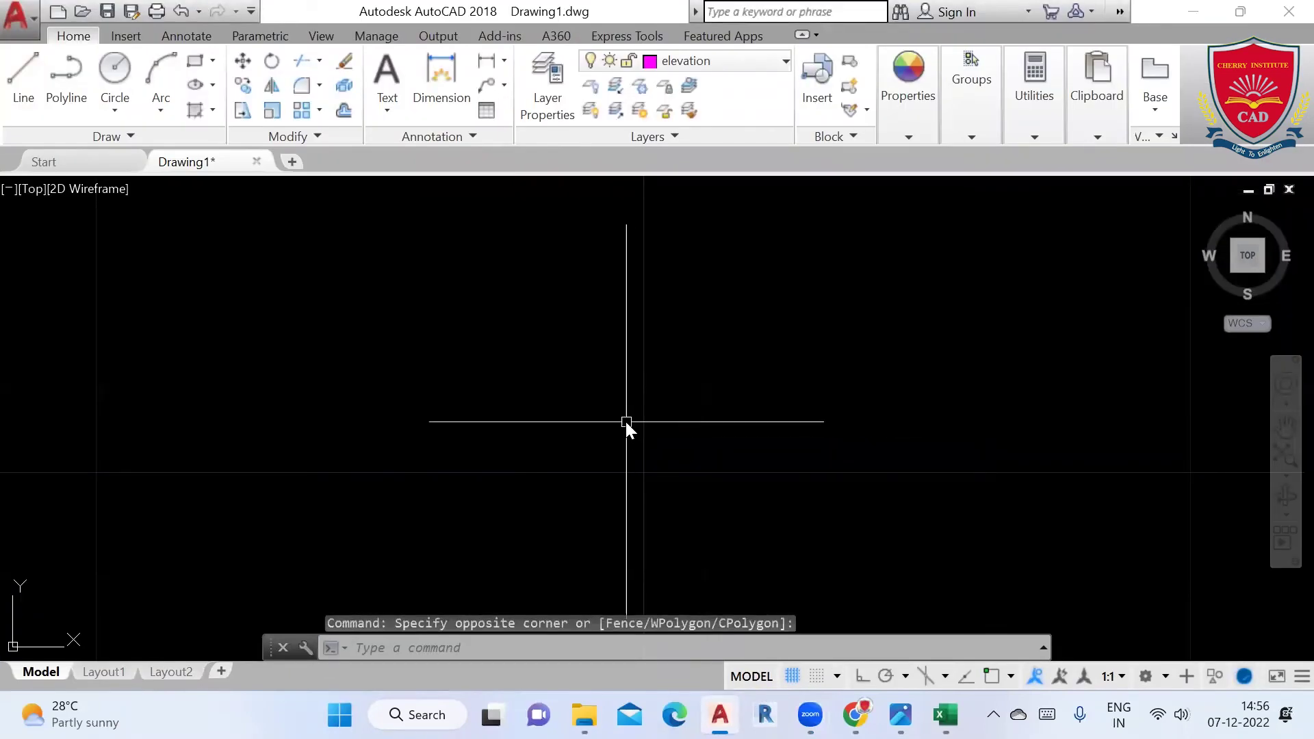
text(ap)
key(Return)
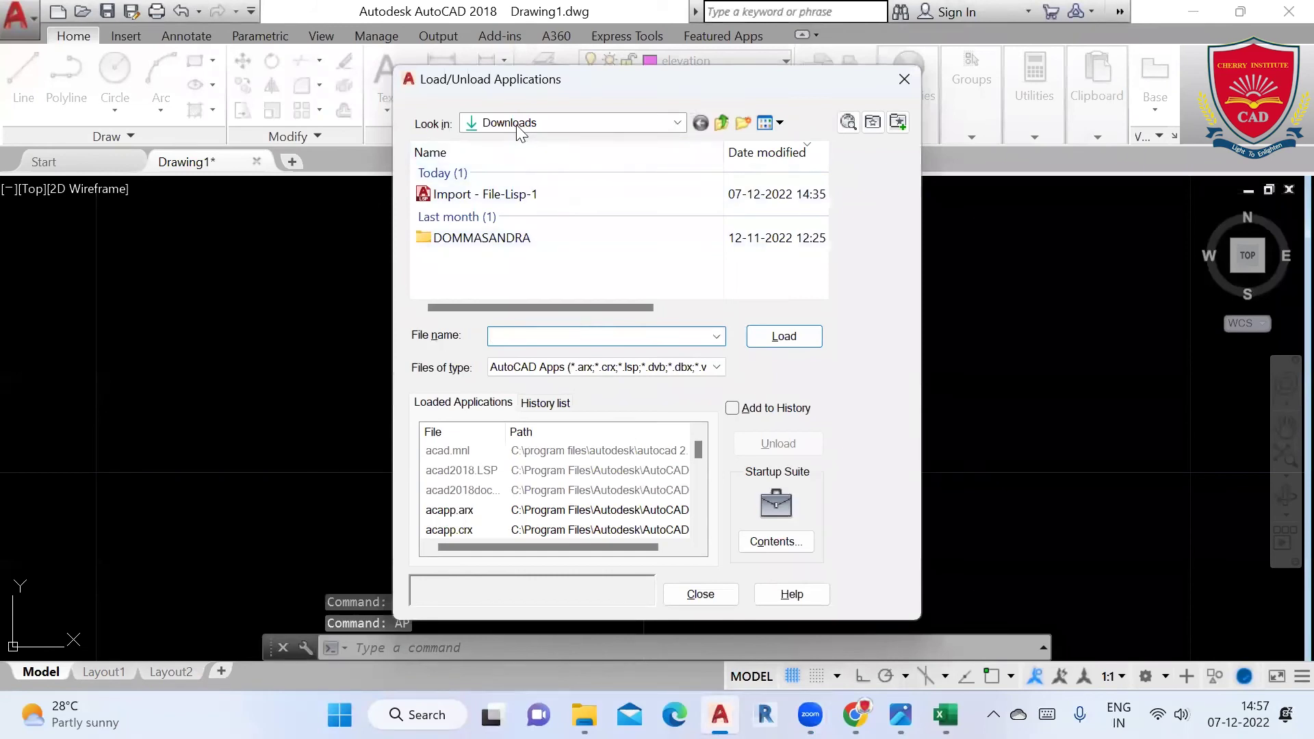
click(503, 198)
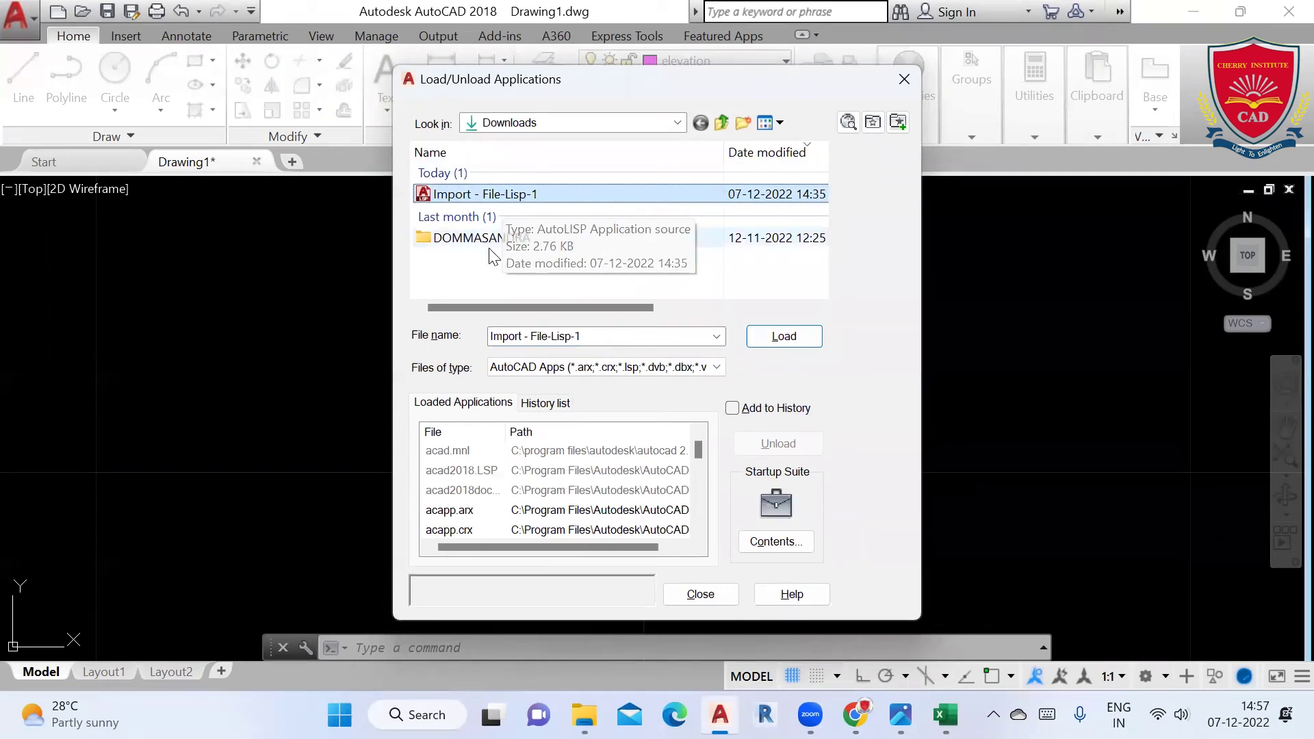
double_click(481, 194)
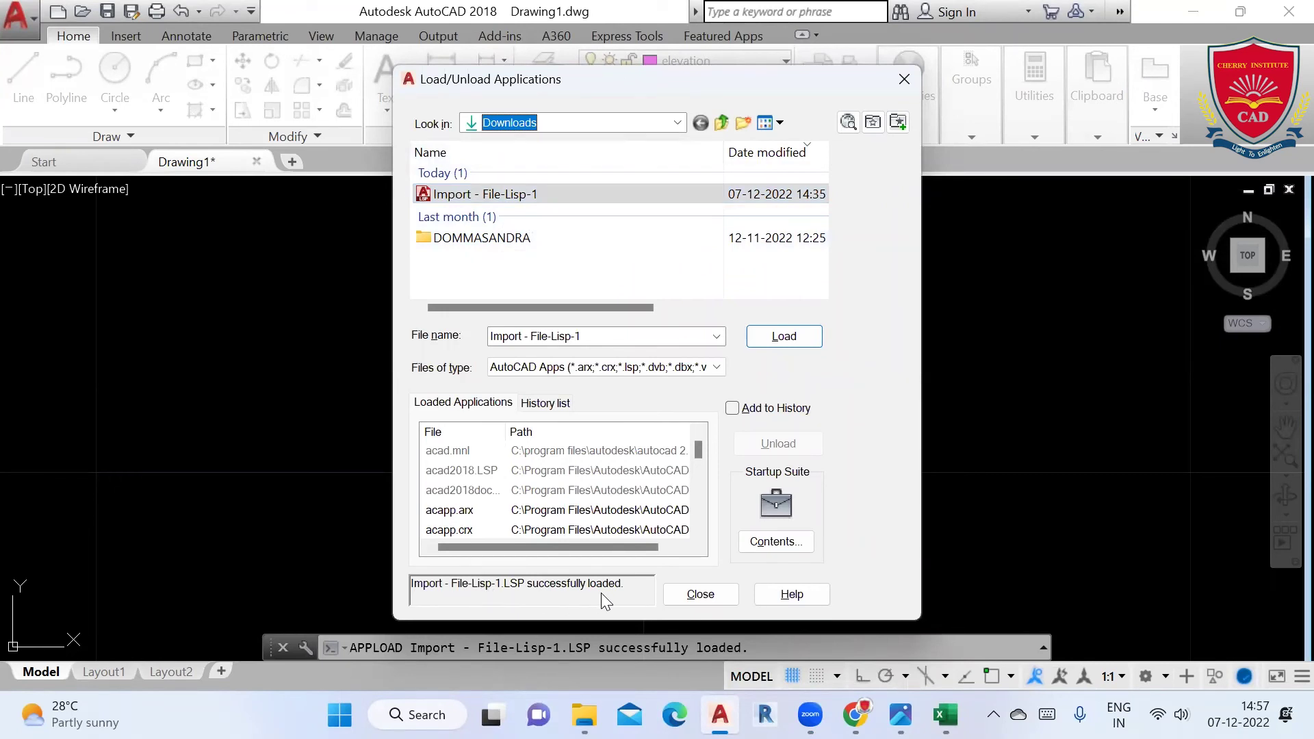
click(700, 594)
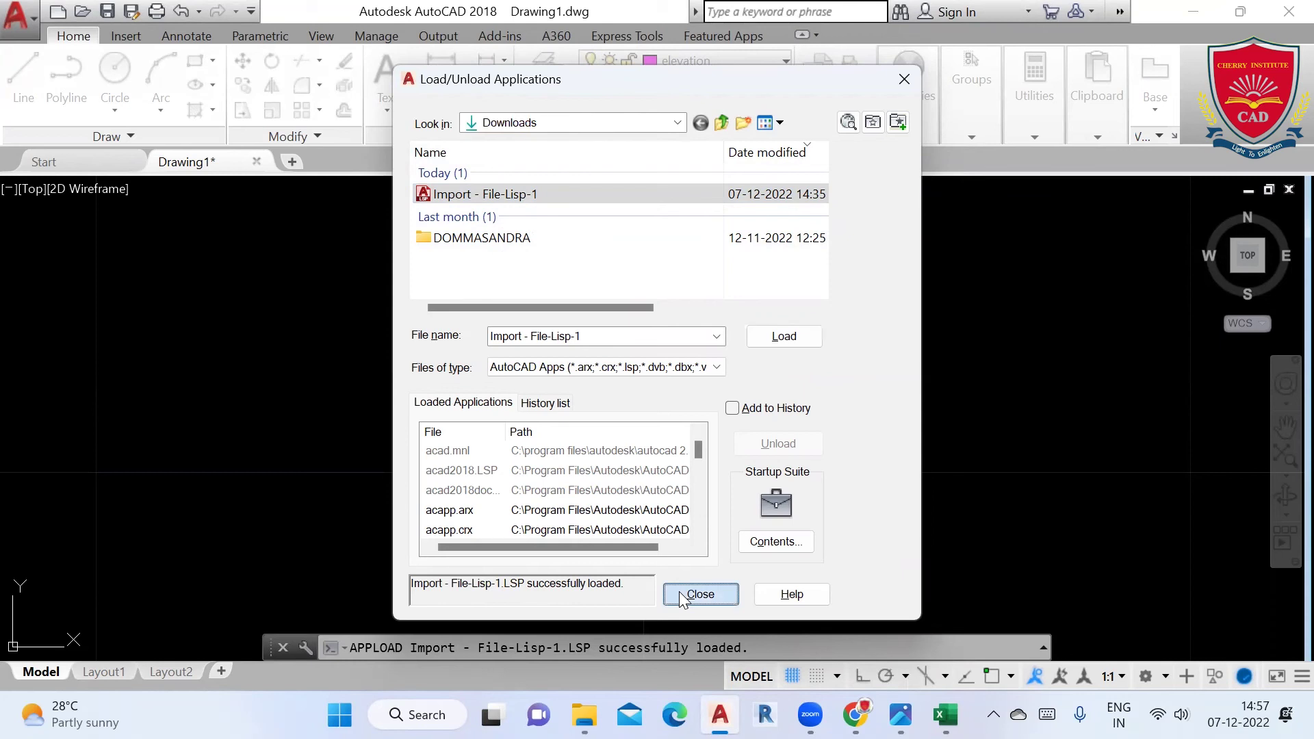
Run the * import routine on PNR1.prn from the Desktop.
text(*)
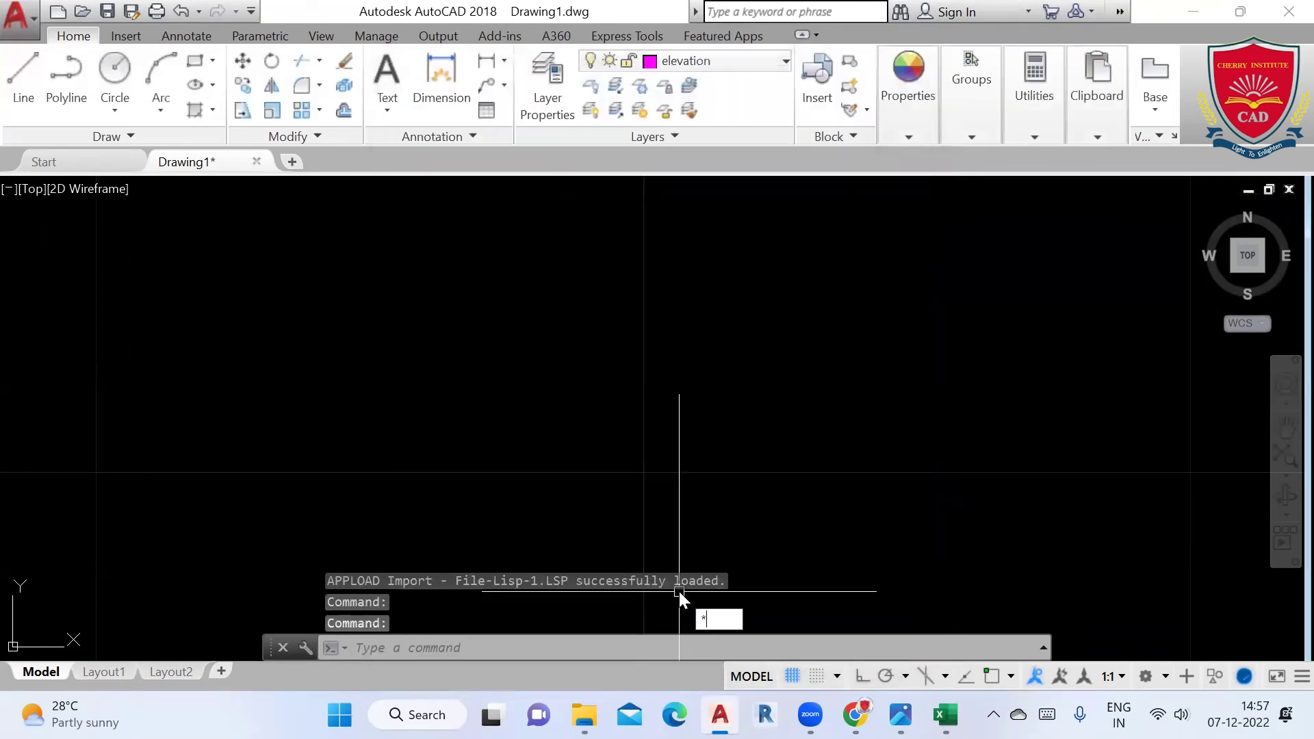
key(Return)
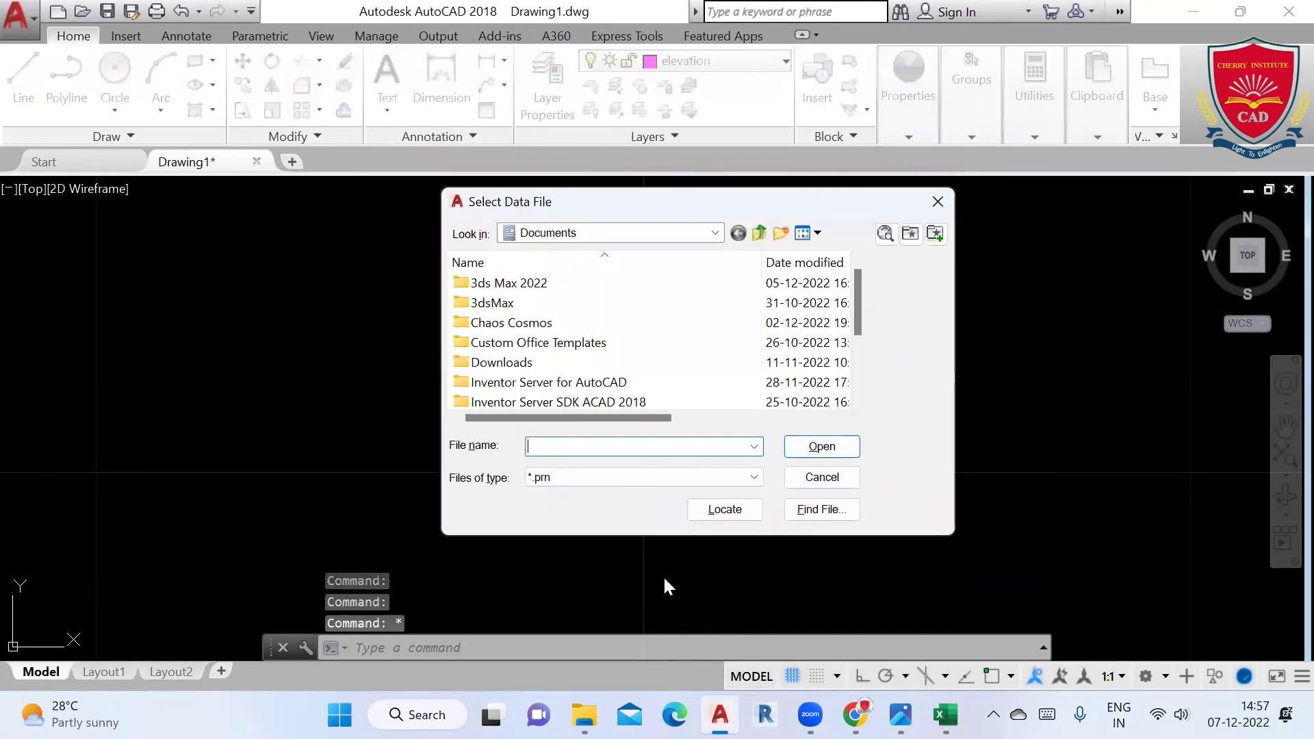
click(620, 233)
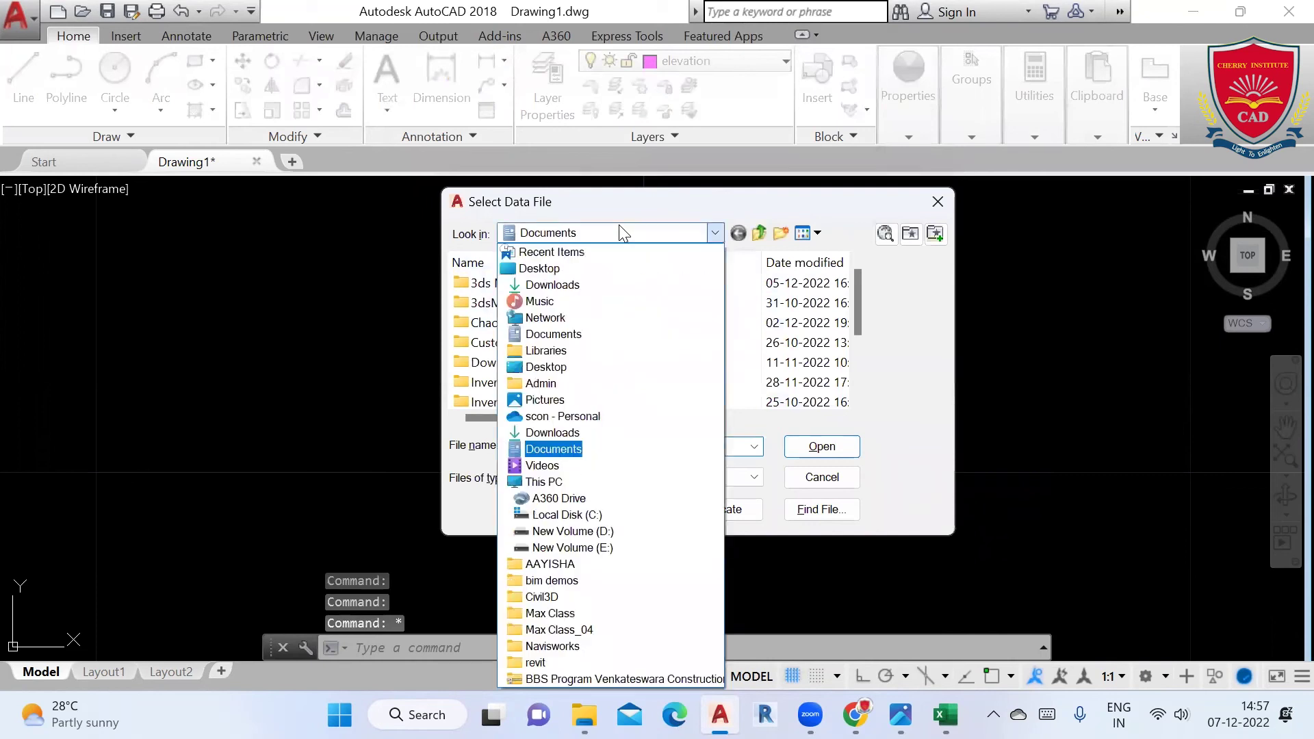
click(594, 269)
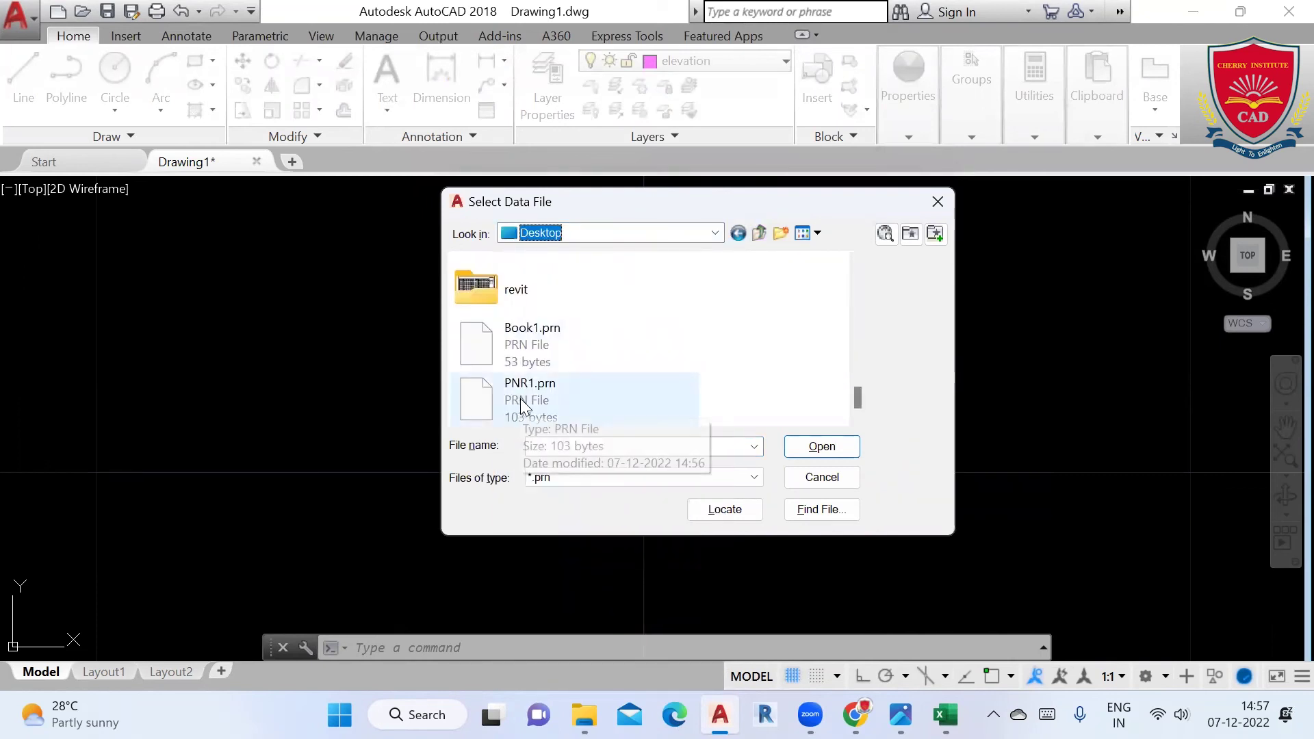
click(533, 403)
double_click(532, 403)
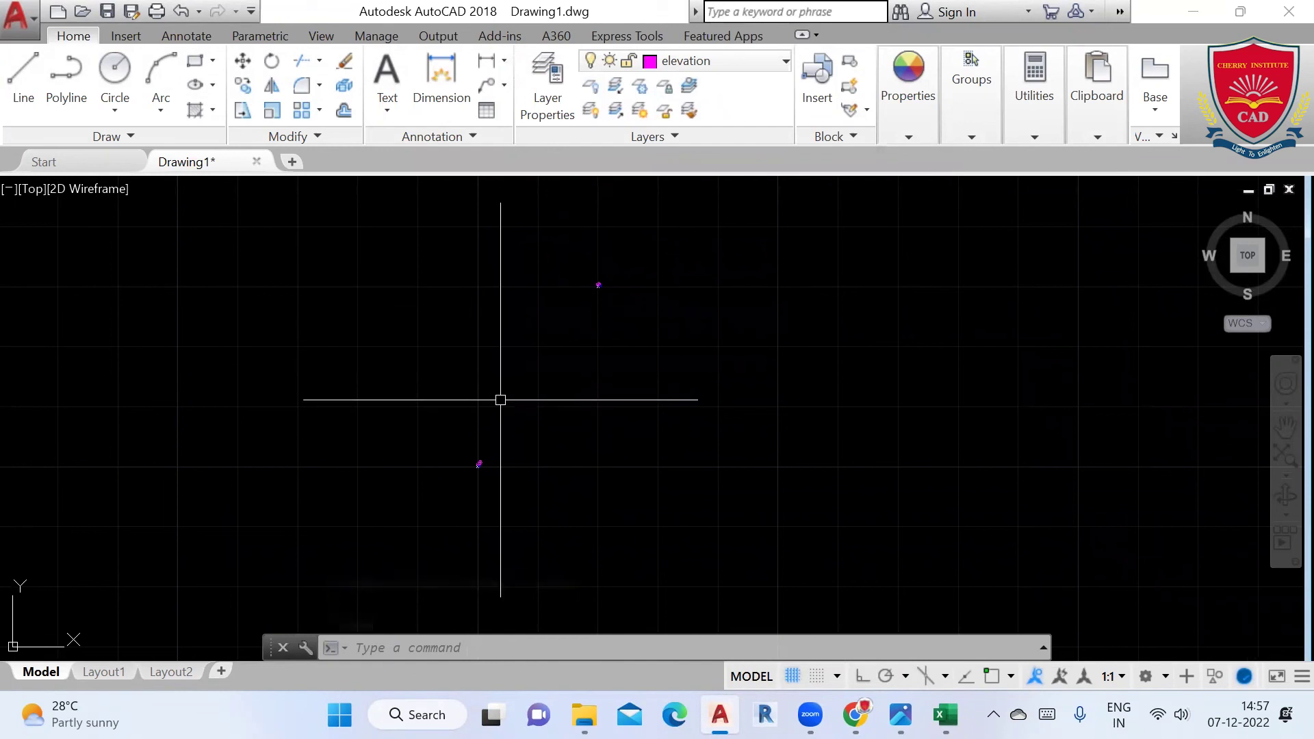
Zoom to extents with Z then E to frame both imported points.
text(z)
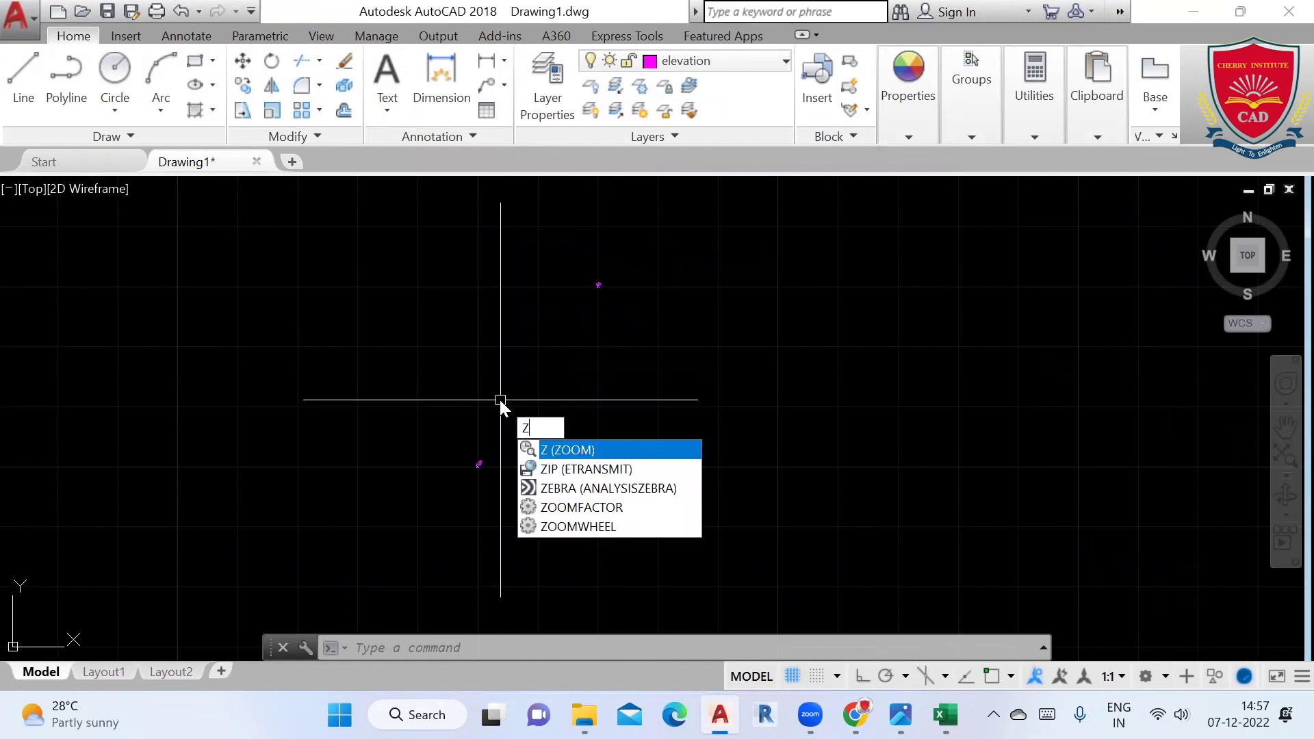
key(Return)
text(E)
key(Return)
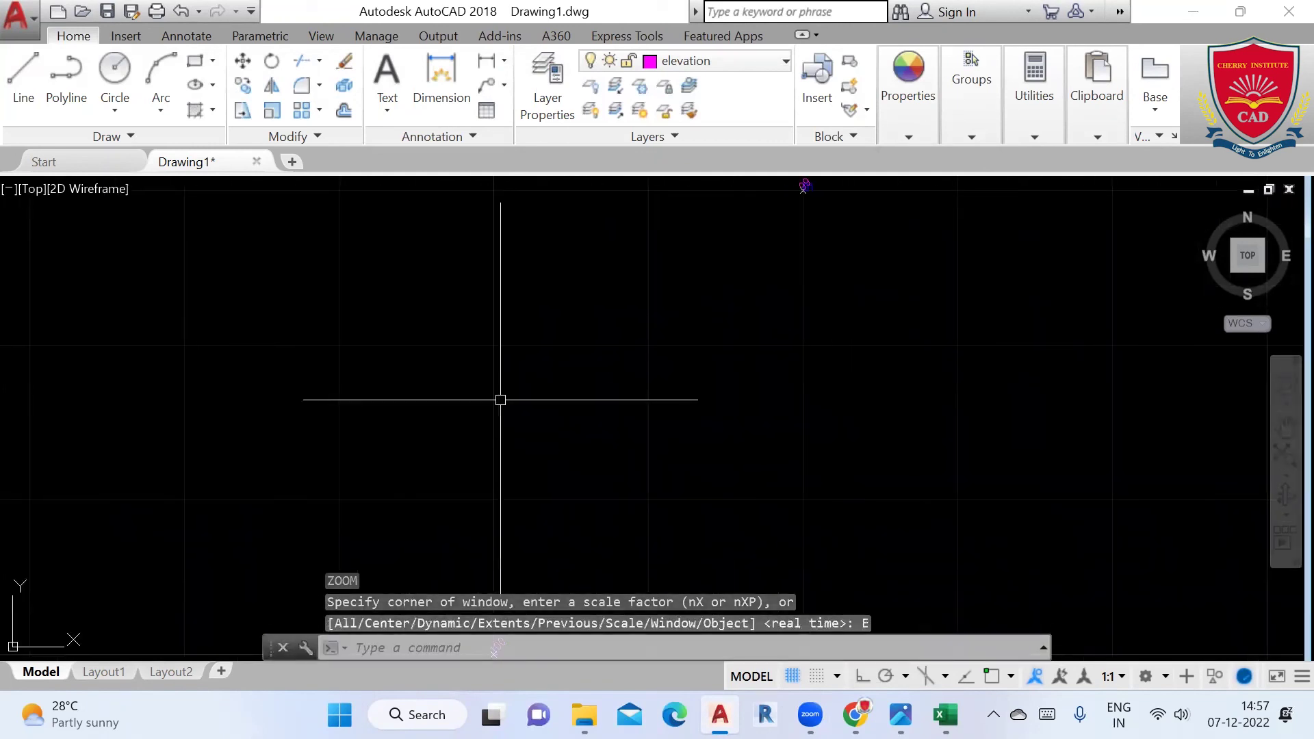